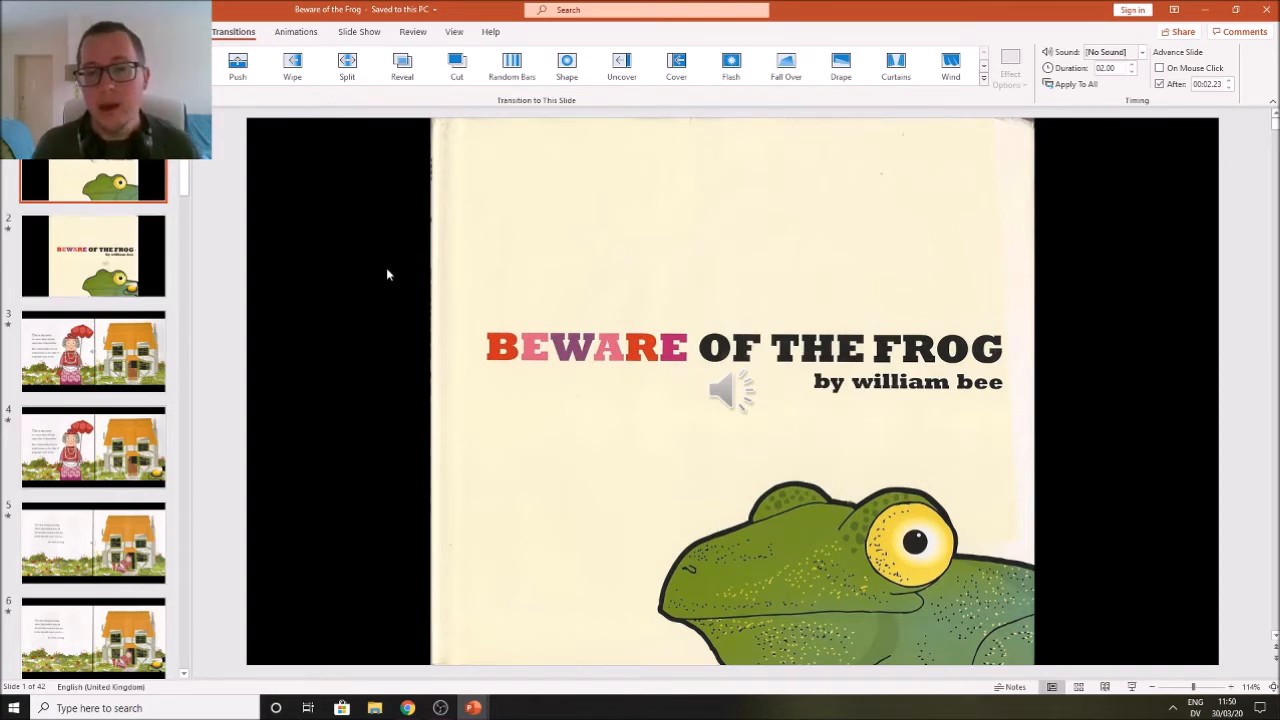
Select the audio icon on slide 2 and show the slide's animations in the Animation Pane
mouse_move(728, 392)
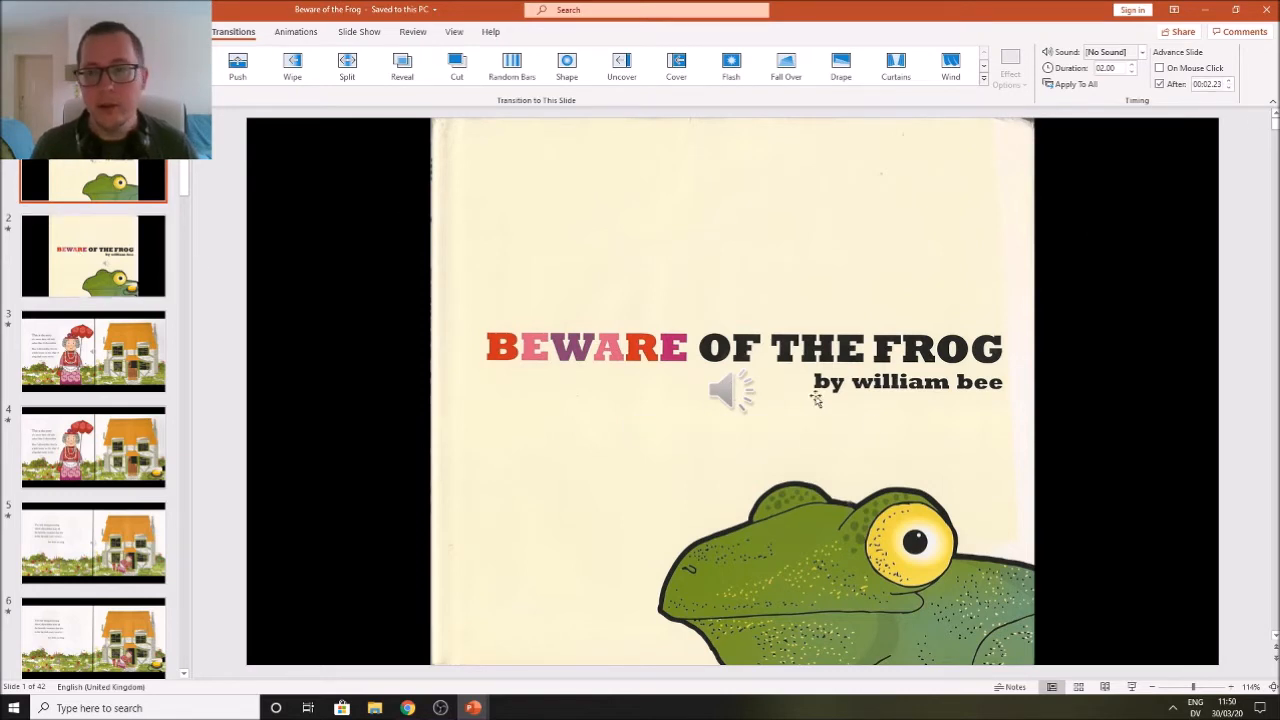
click(96, 258)
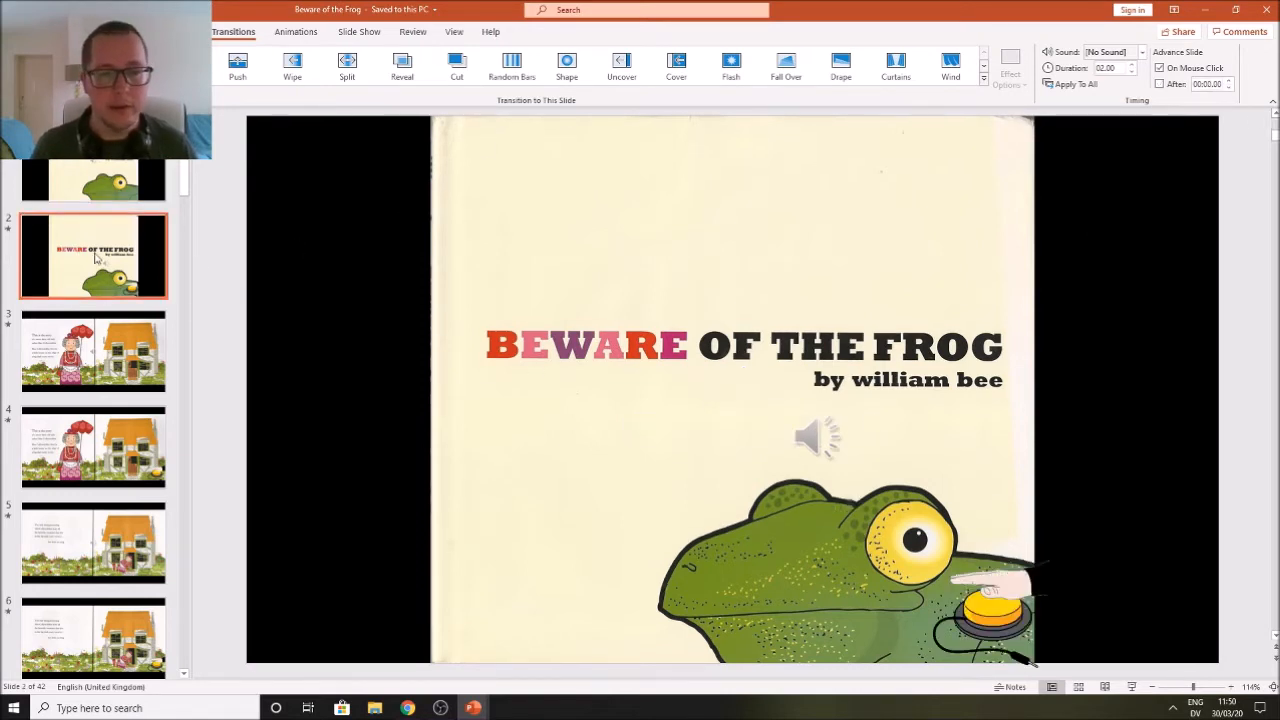
mouse_move(805, 438)
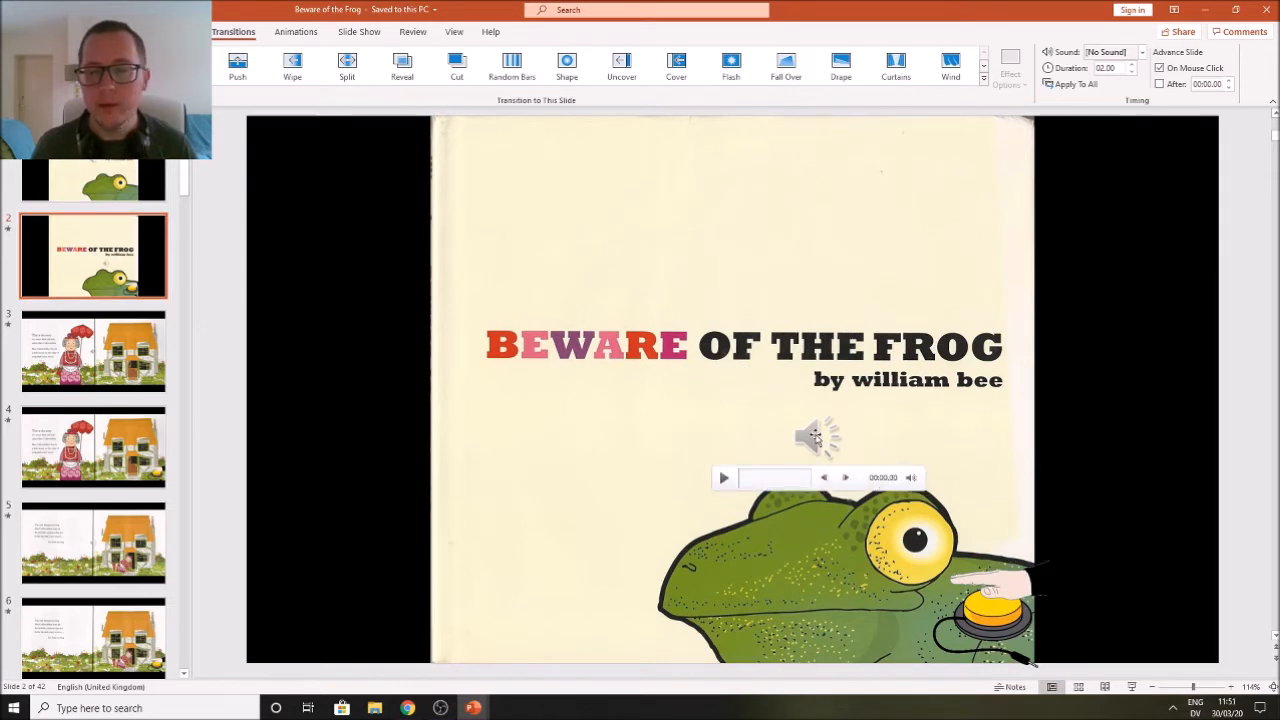
click(812, 436)
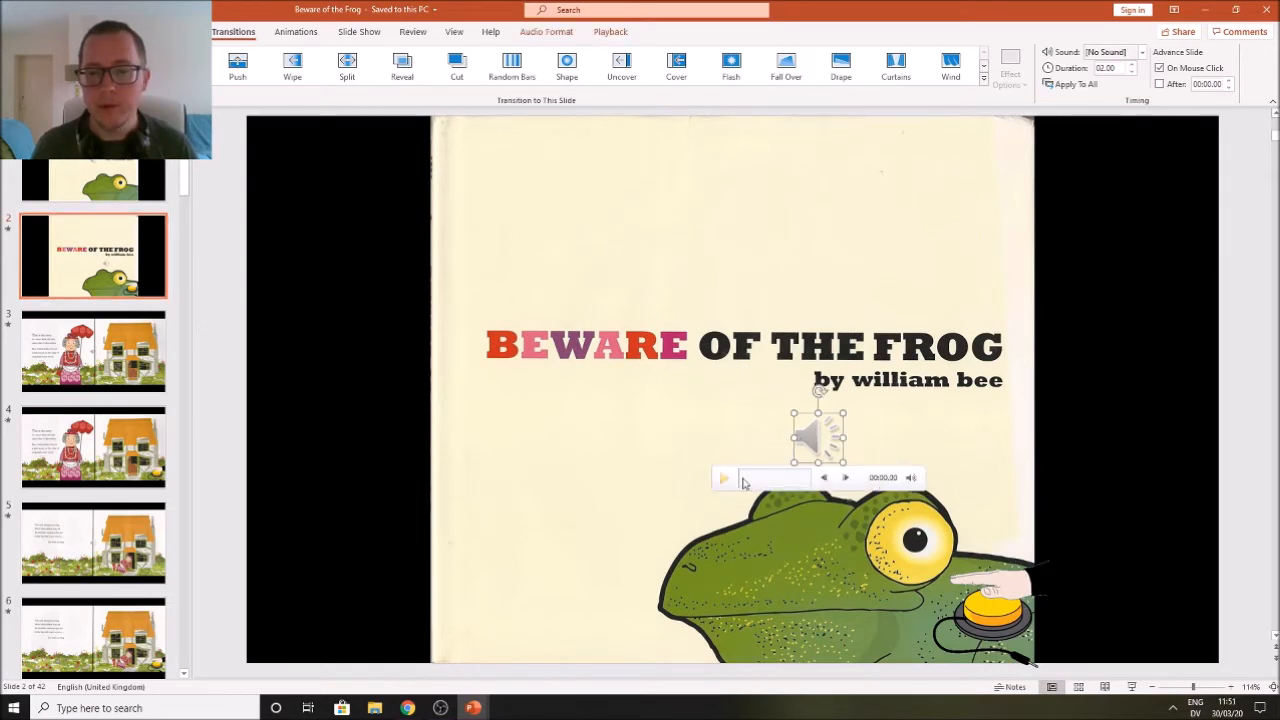
click(298, 32)
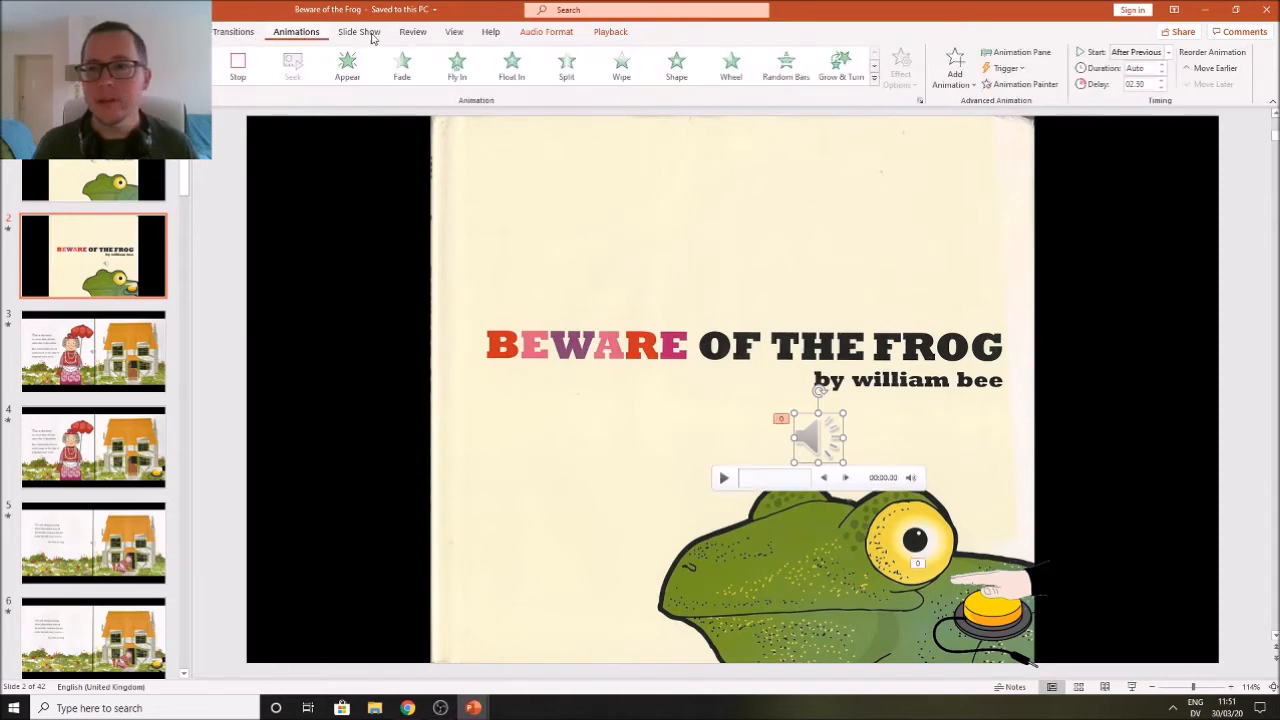
click(1016, 53)
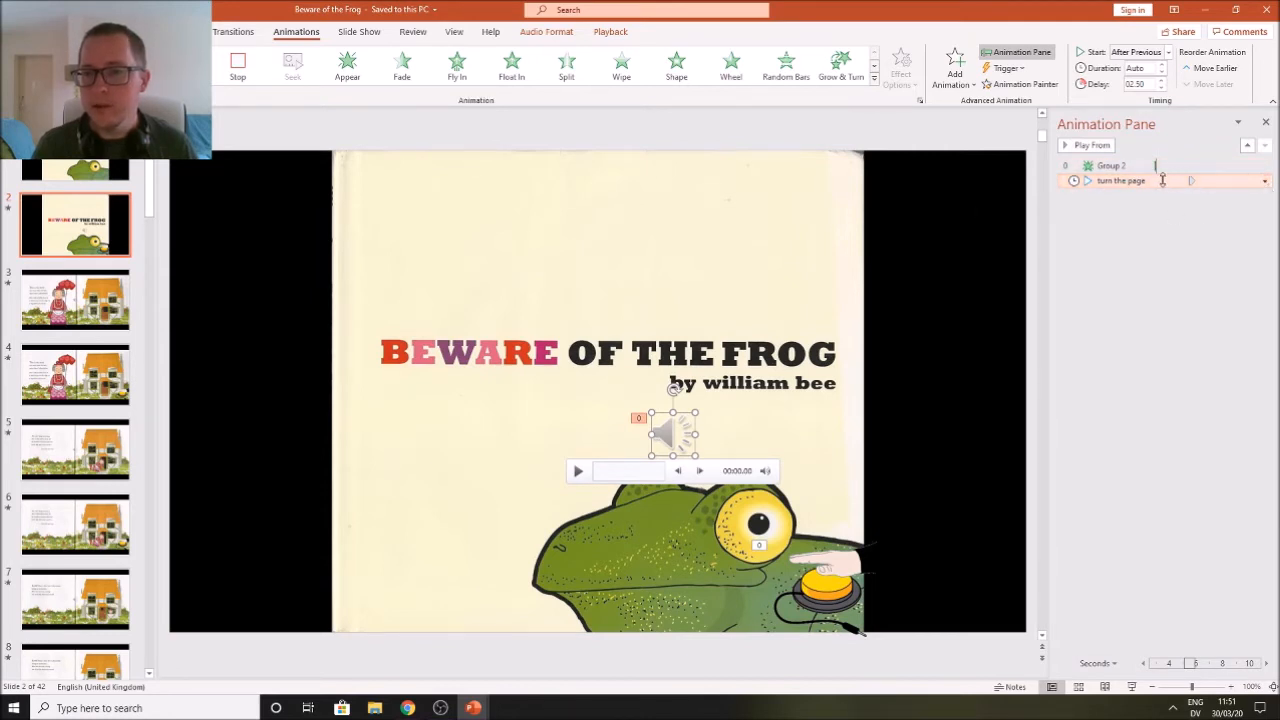
Examine the start and delay settings in the timing options of the "turn the page" audio, leaving them unmodified
click(1125, 184)
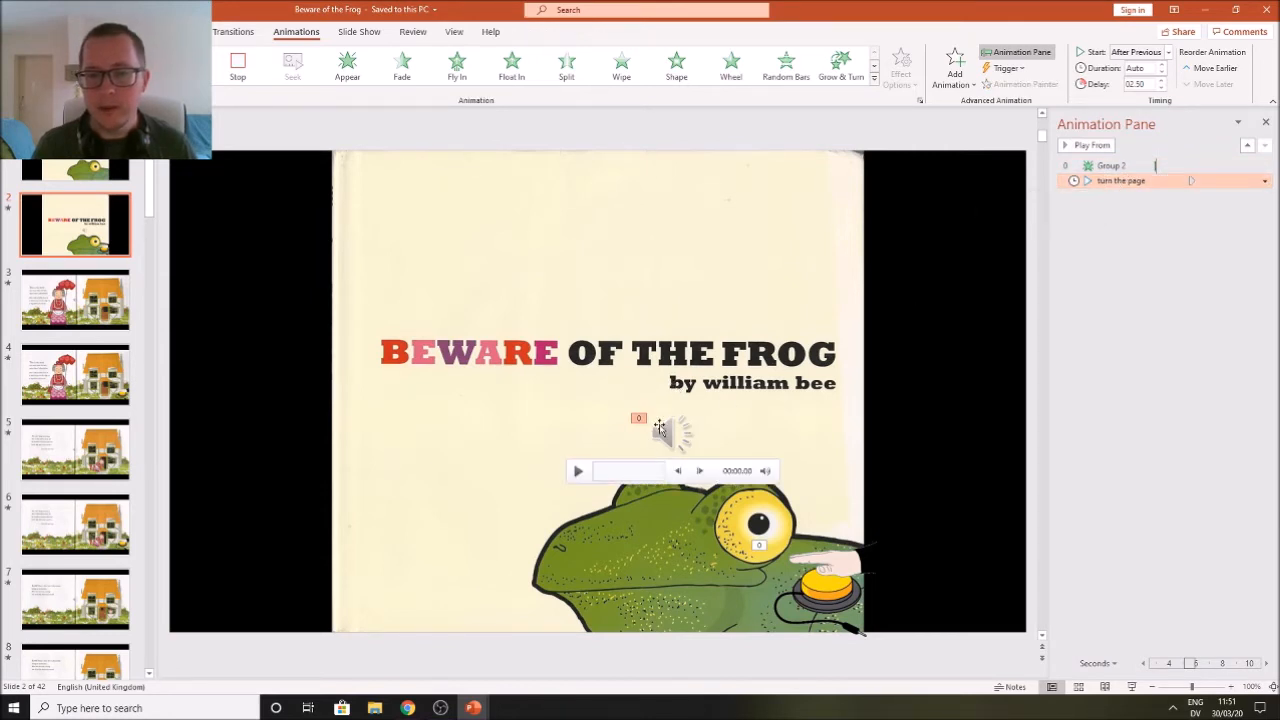
click(1265, 181)
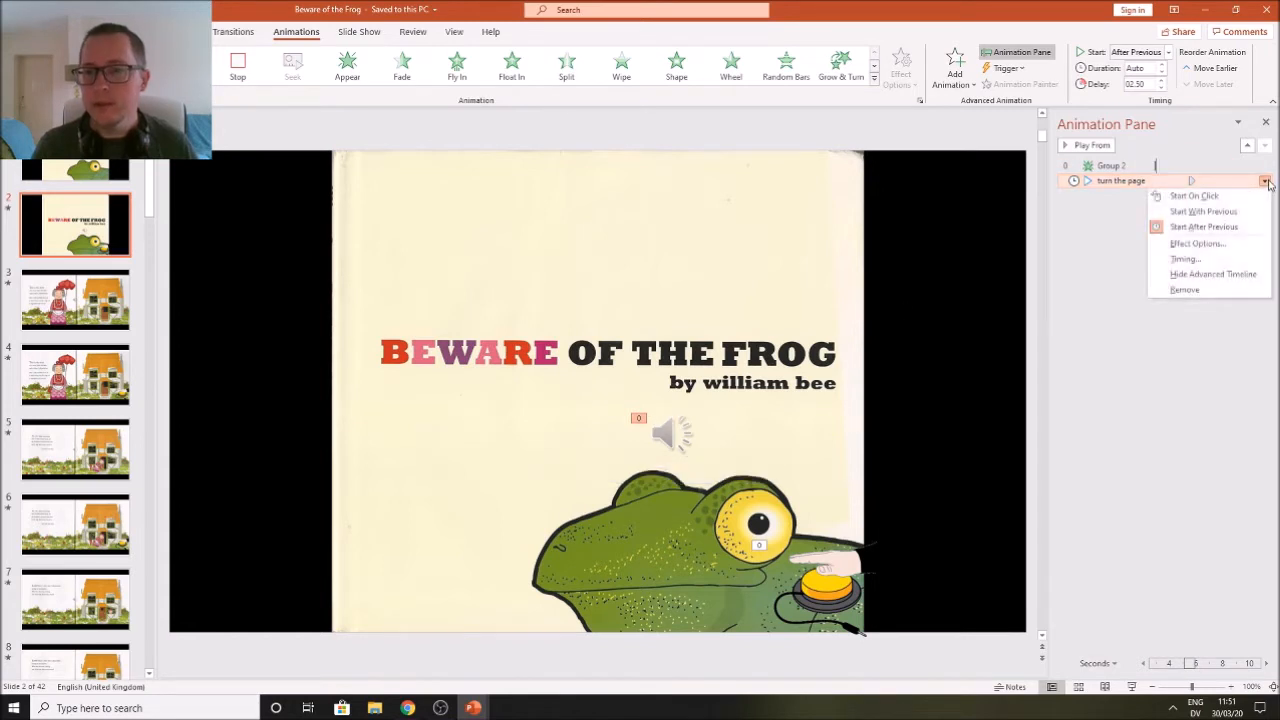
click(1188, 259)
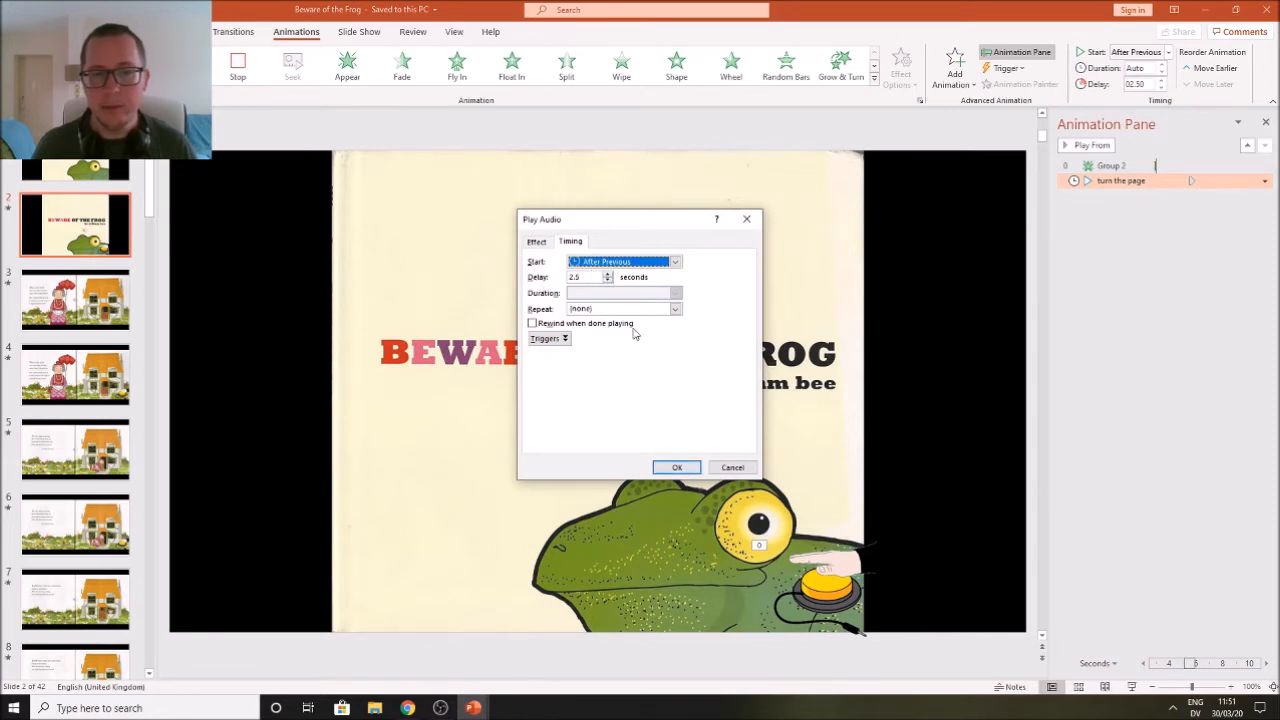
click(735, 468)
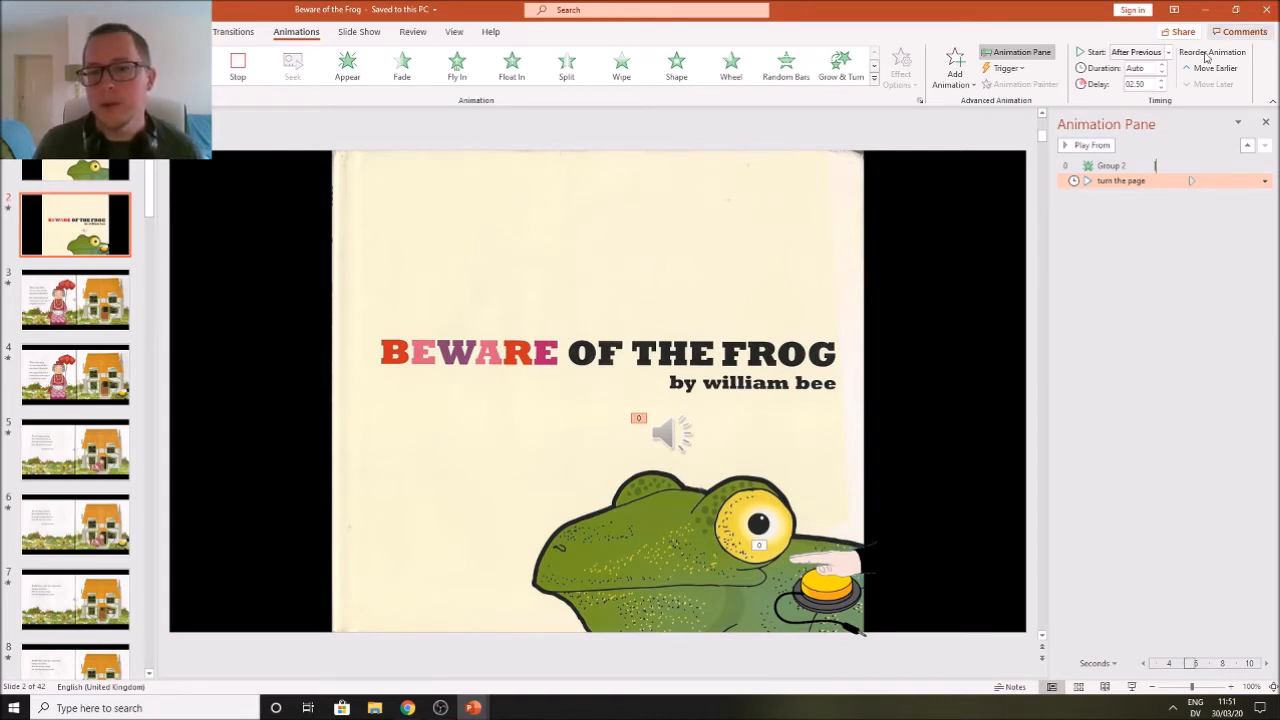
Close the Beware of the Frog presentation and delete the title and subtitle placeholders from the new presentation's first slide
click(1267, 10)
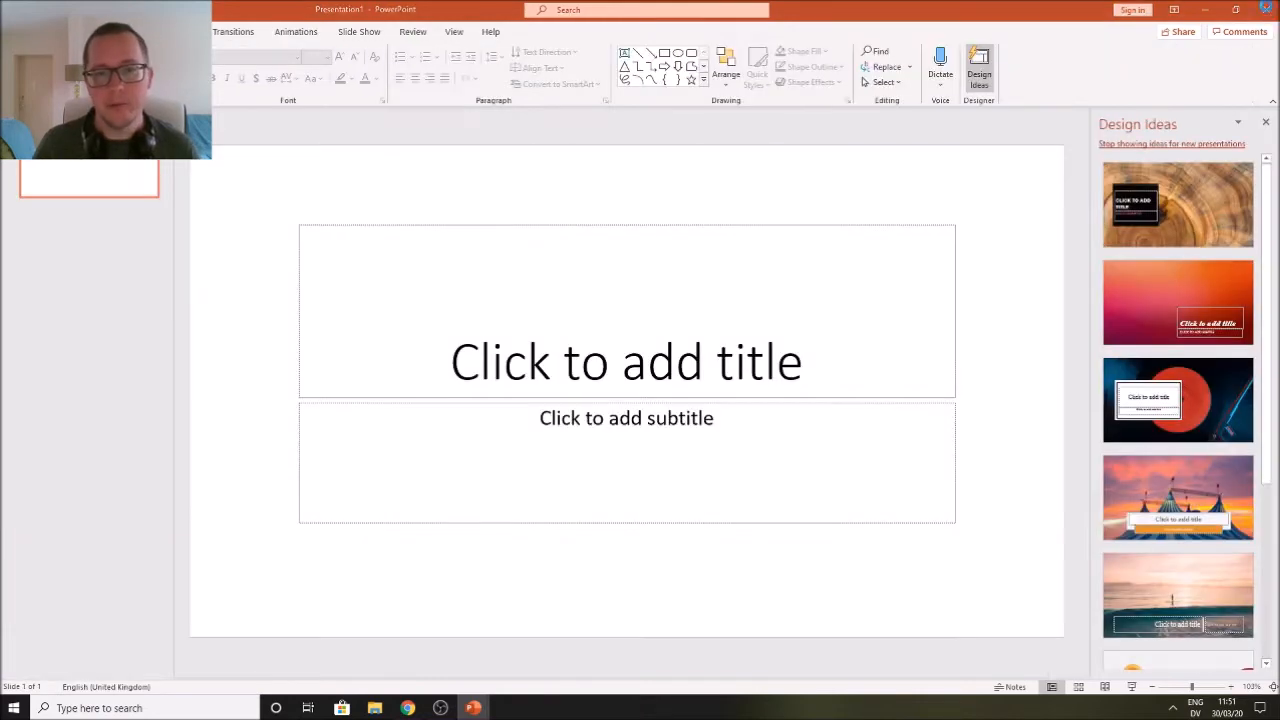
drag(264, 199, 1044, 645)
key(Delete)
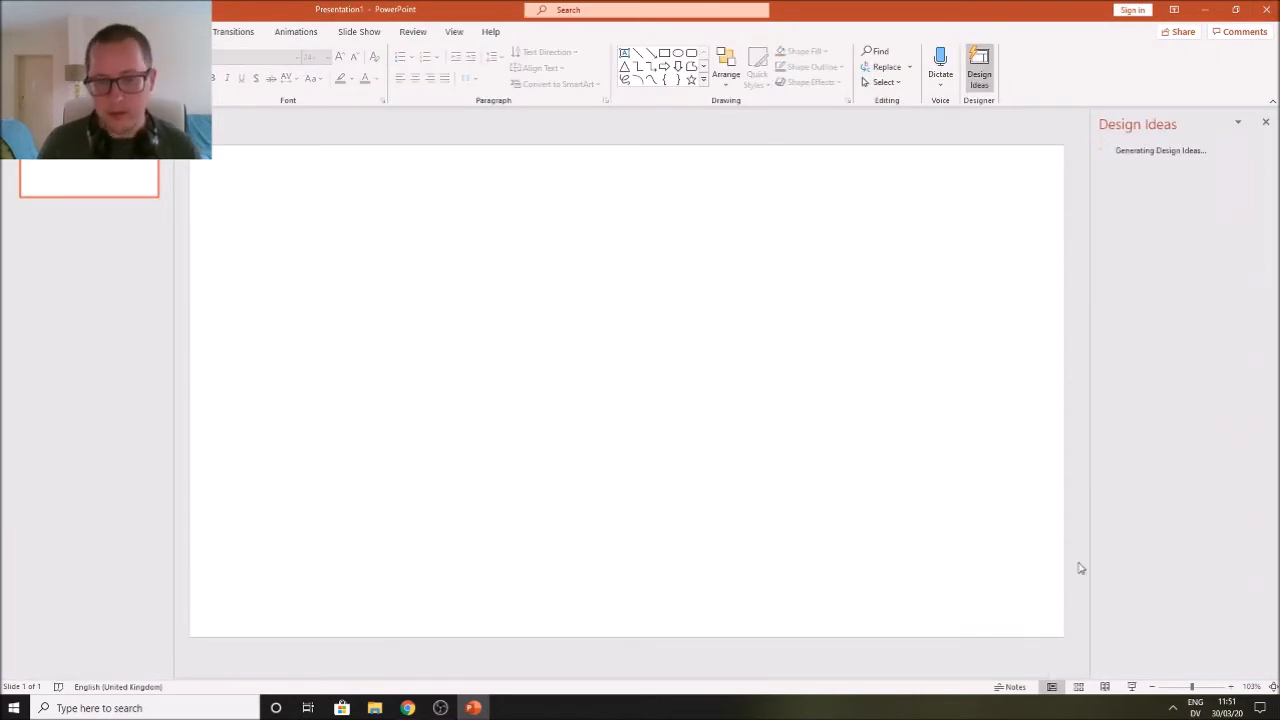
Apply the white circuit-board design idea to the empty first slide
scroll(1180, 390, down, 4)
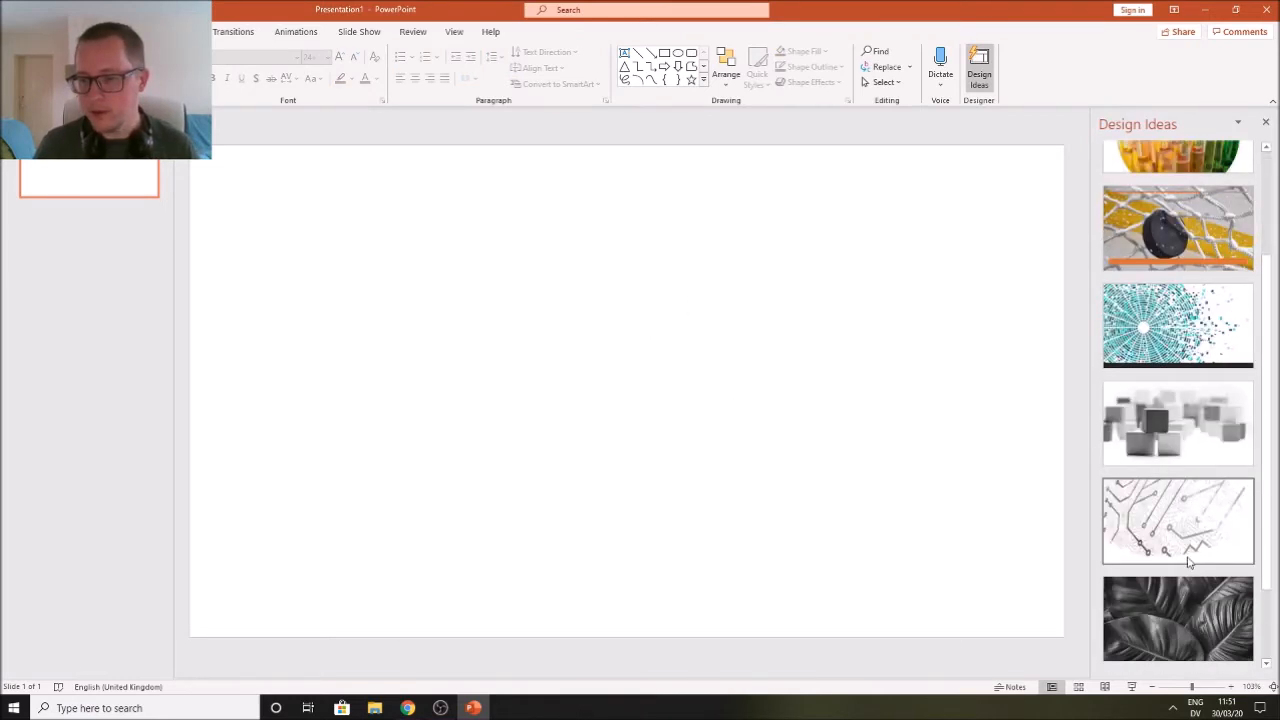
scroll(1188, 562, down, 2)
click(1160, 460)
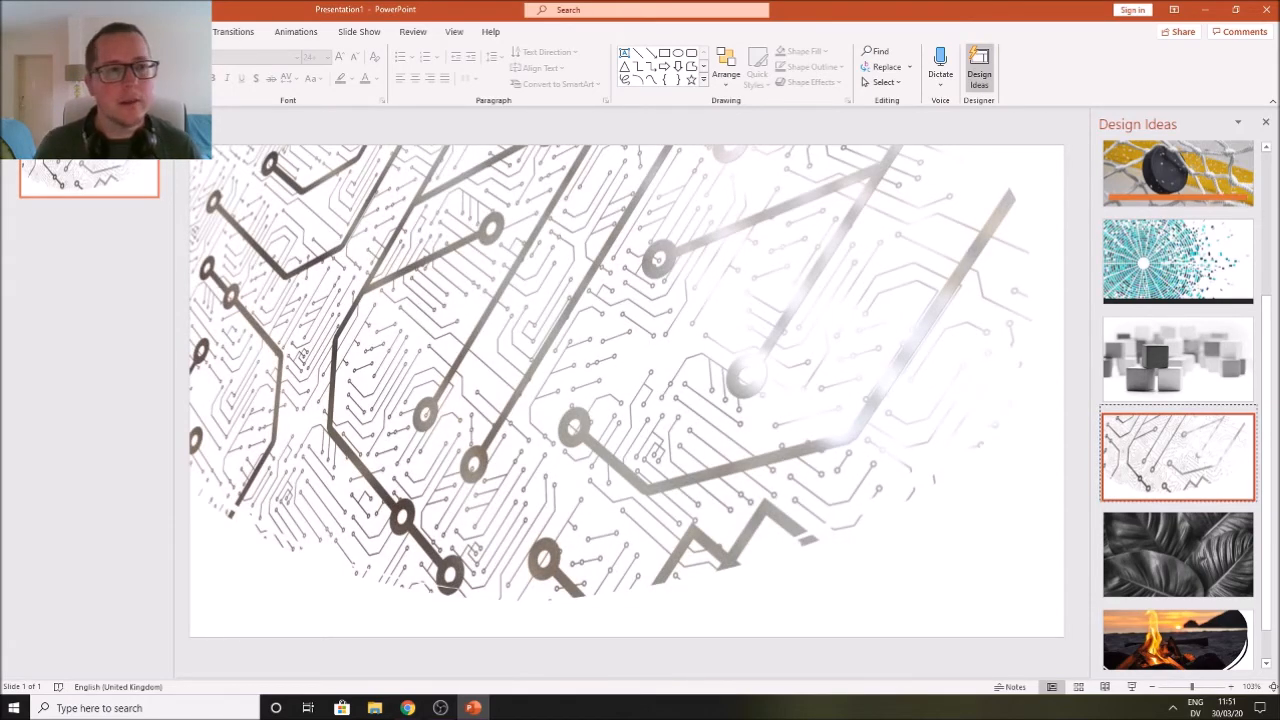
Draw a wide text box across the middle of the circuit-board slide
click(122, 31)
click(639, 70)
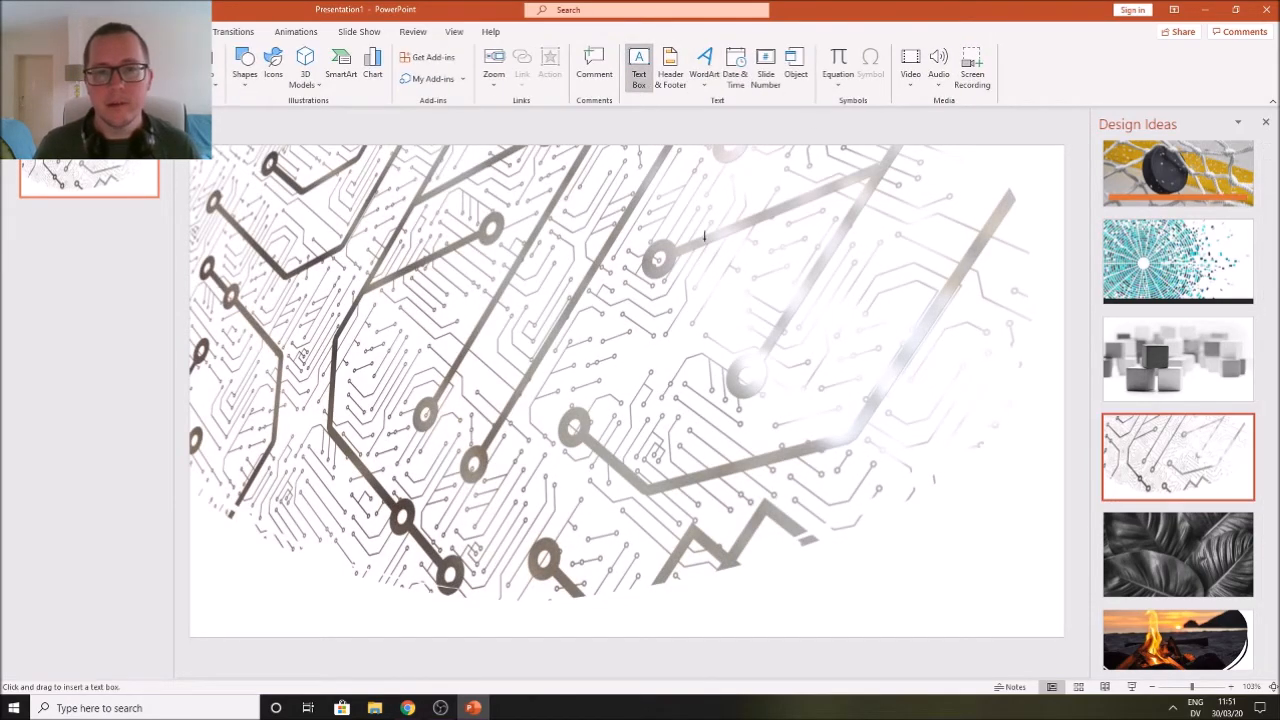
drag(418, 236, 870, 522)
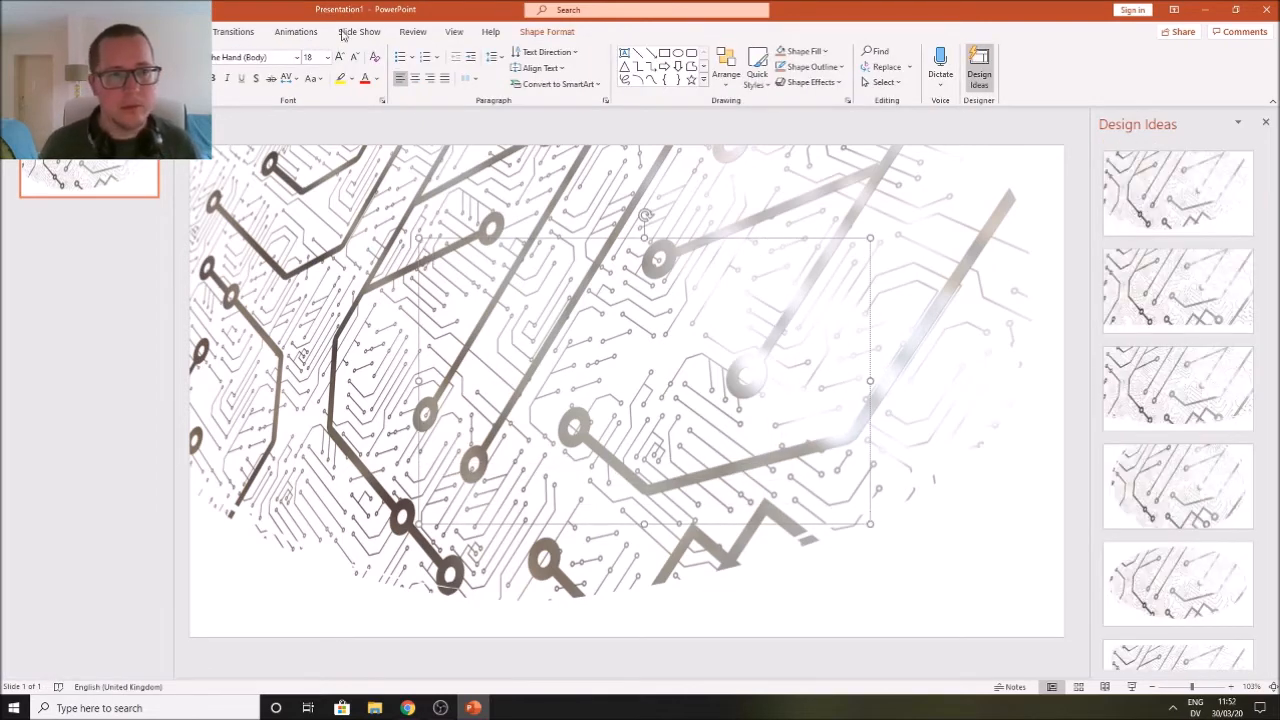
Increase the text box's font size to 44 and enter "Slide number 1"
click(340, 58)
click(340, 58)
click(340, 58)
click(340, 58)
click(340, 58)
click(340, 58)
click(340, 58)
text(Sli)
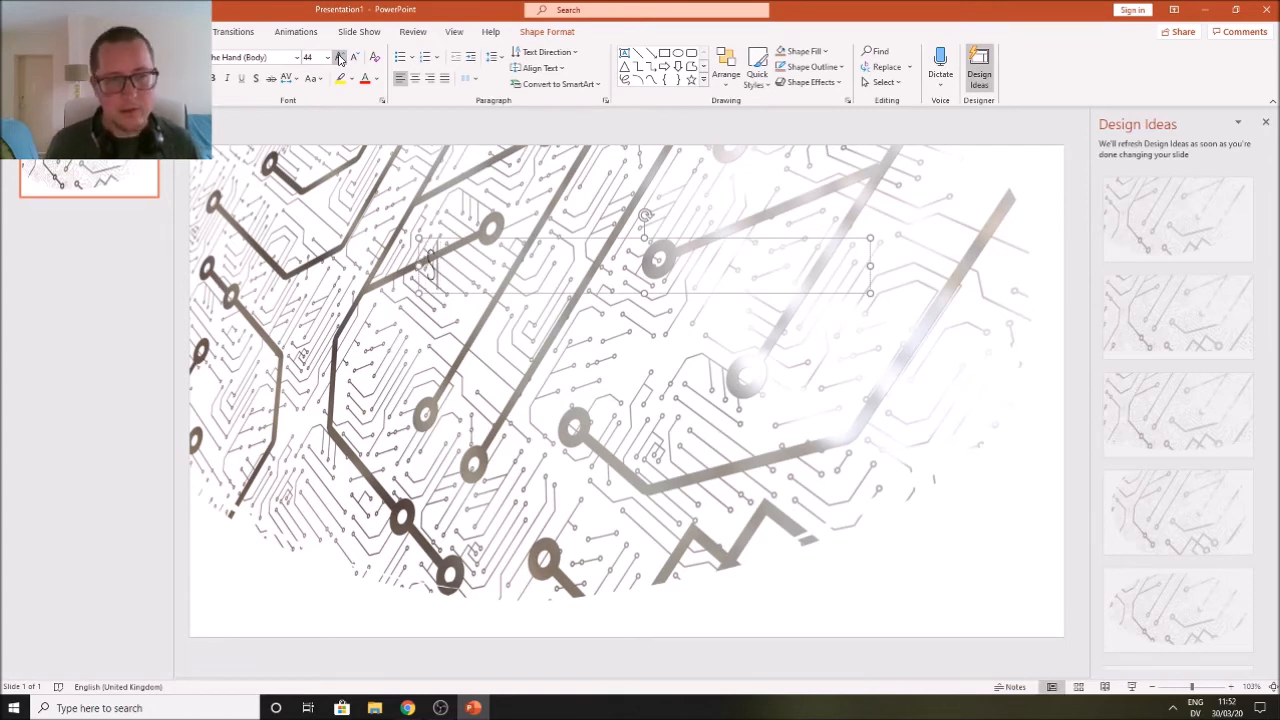
text(de number 1)
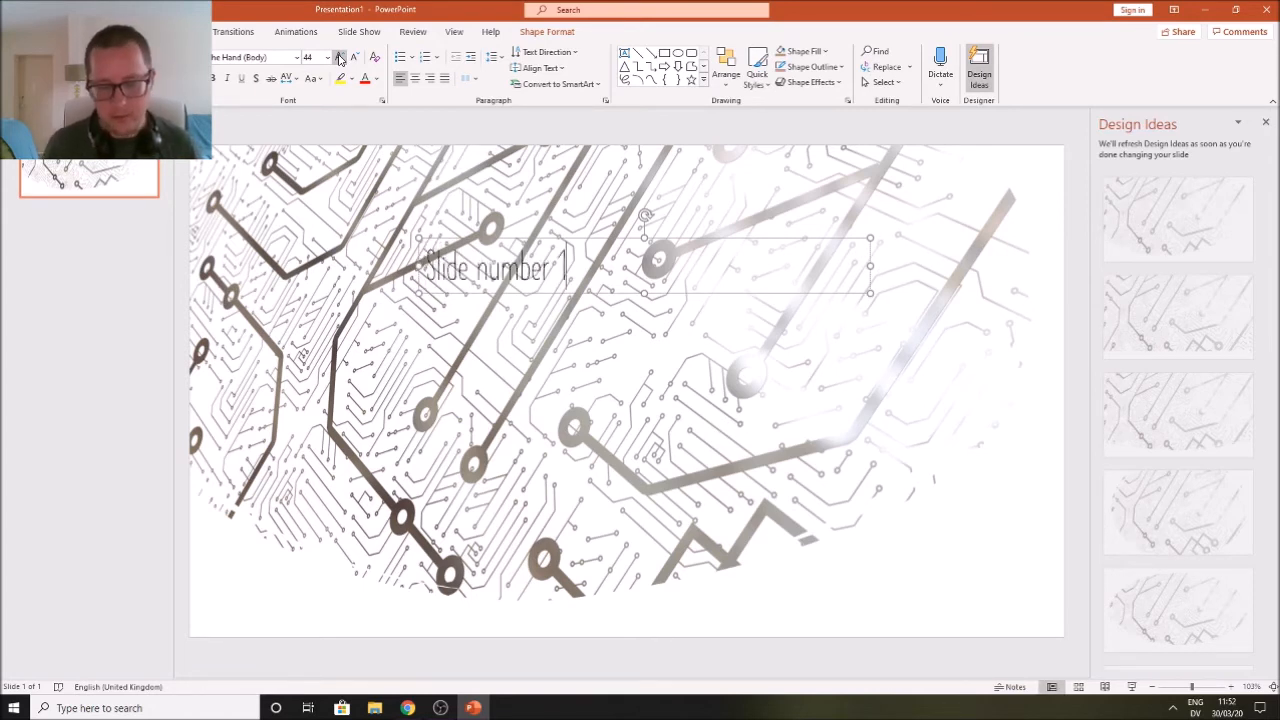
Make the "Slide number 1" text bold and move its text box down to the middle of the slide
key(ctrl+a)
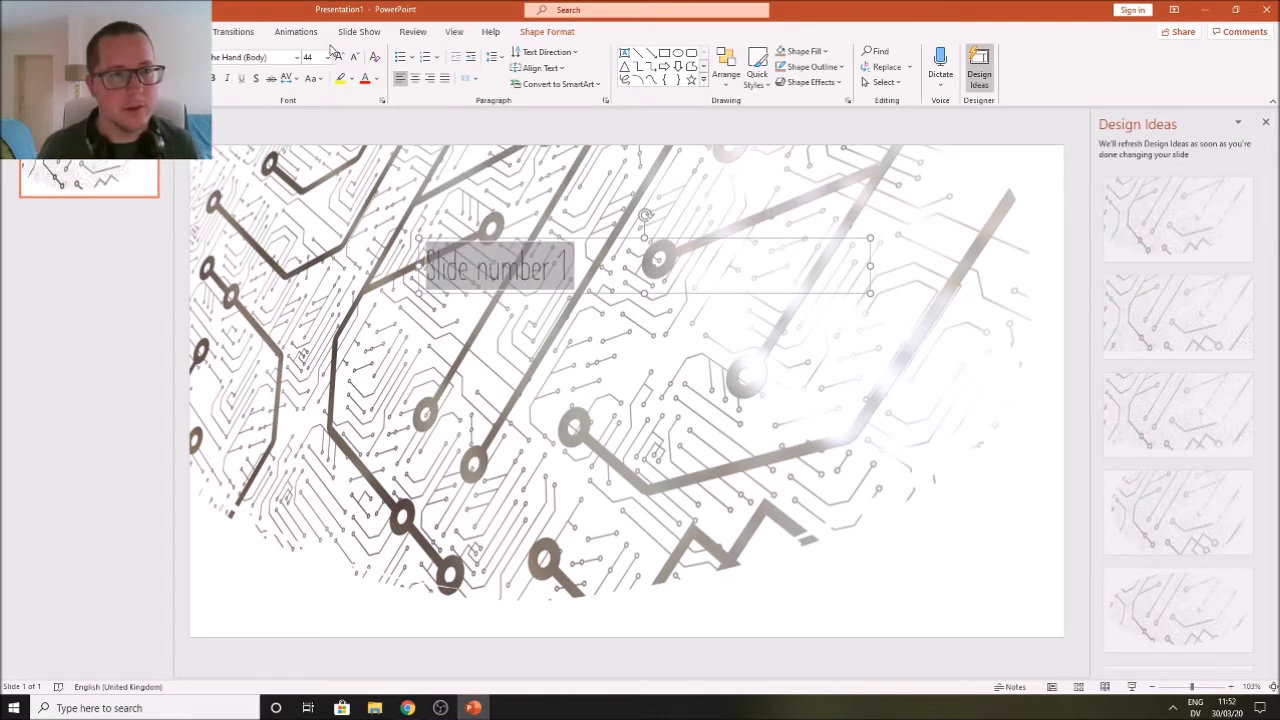
click(214, 79)
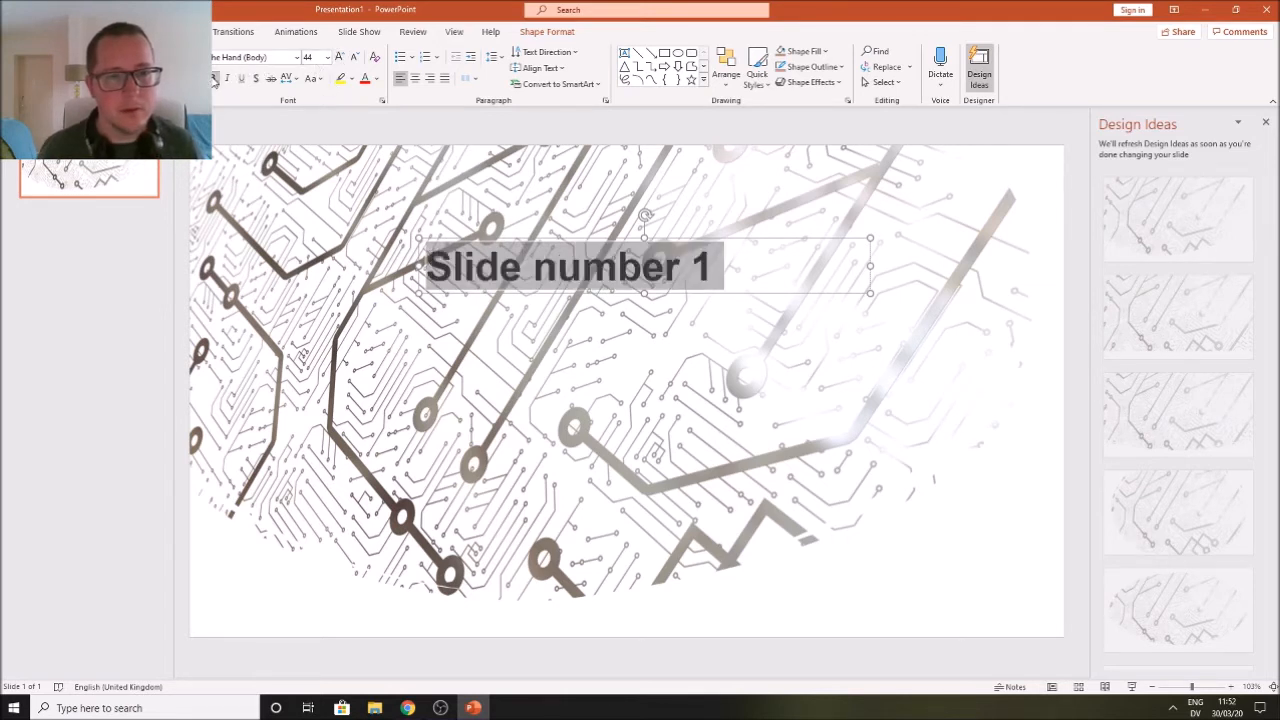
click(560, 393)
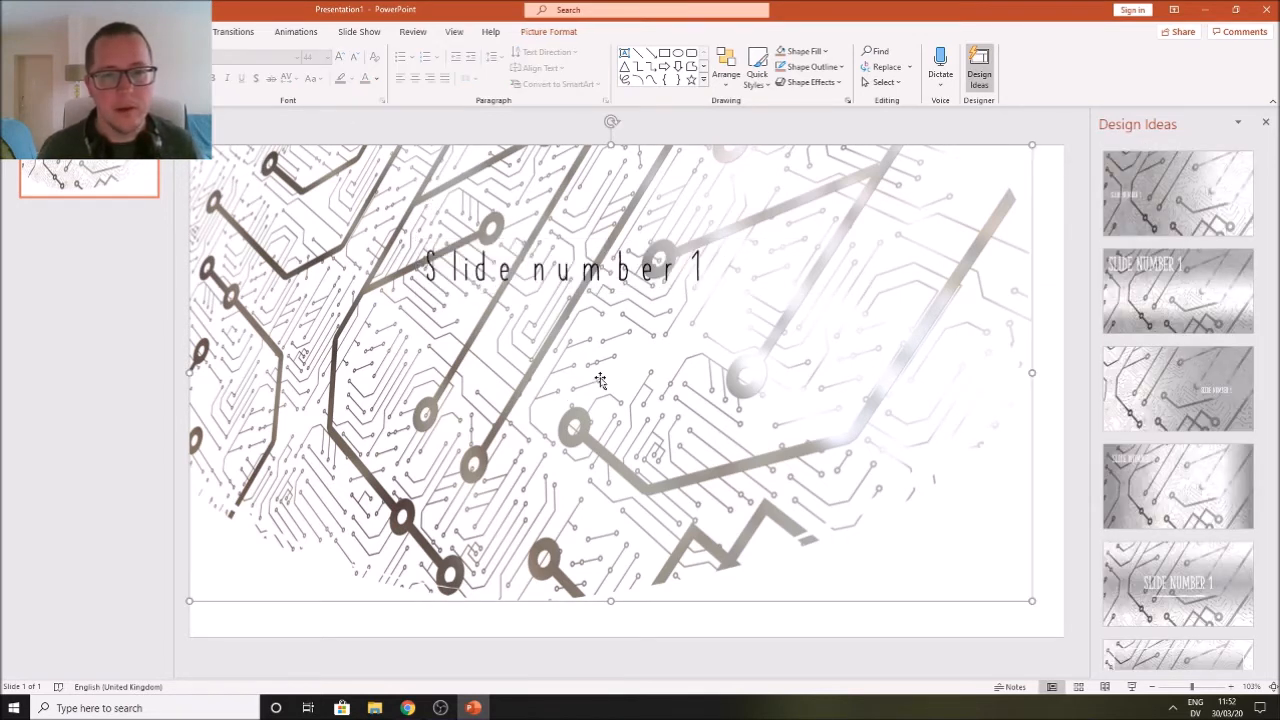
click(621, 277)
drag(627, 240, 627, 385)
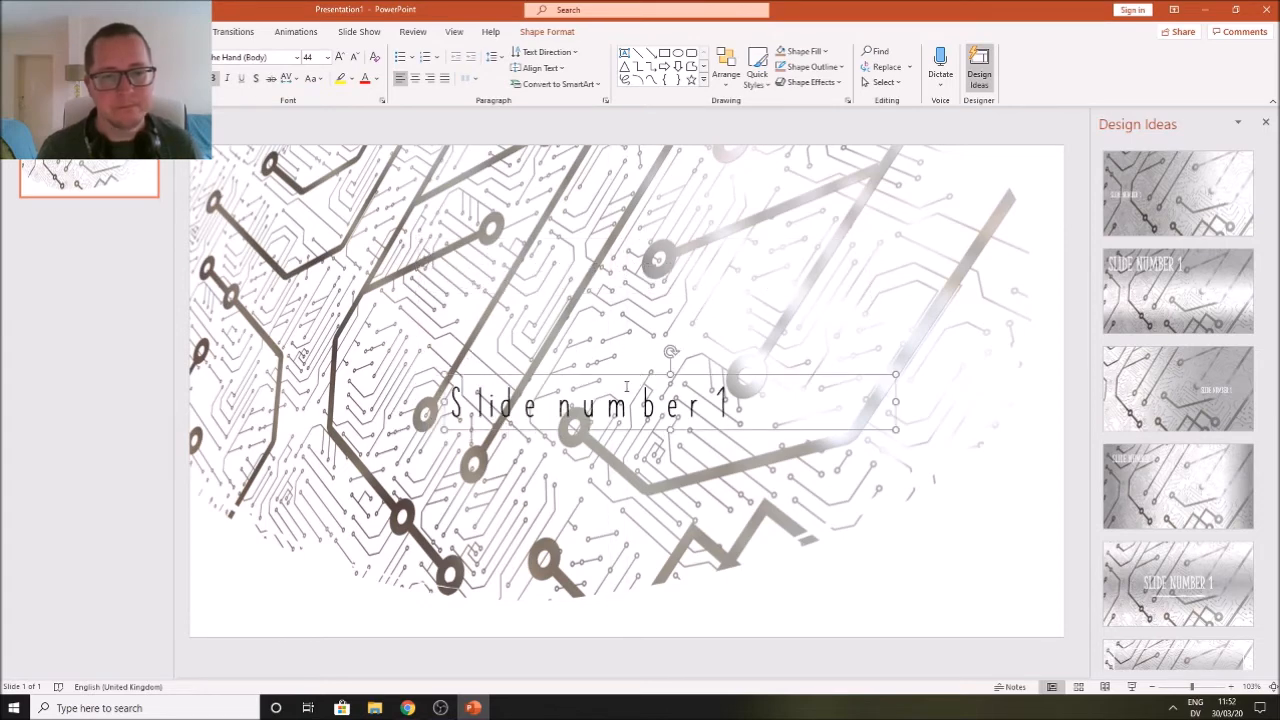
Add a second slide and title it "THIS IS MY SECOND SLIDE!"
right_click(134, 243)
click(166, 293)
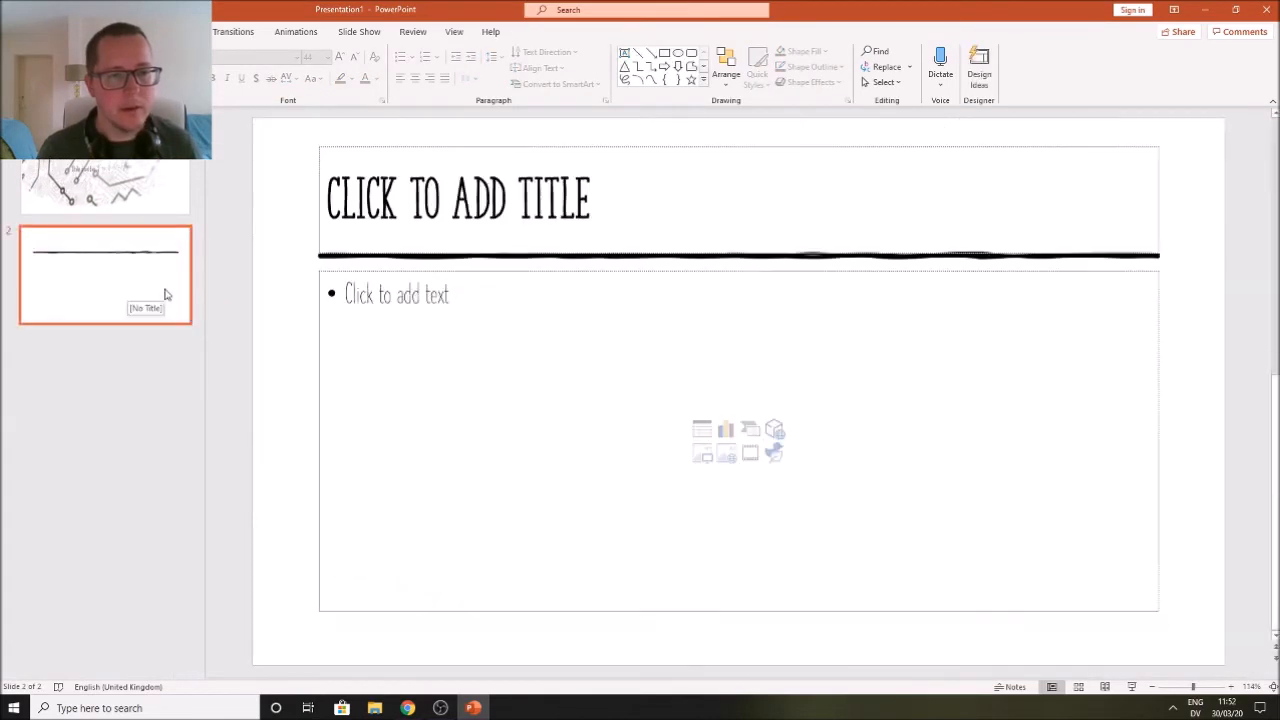
click(624, 204)
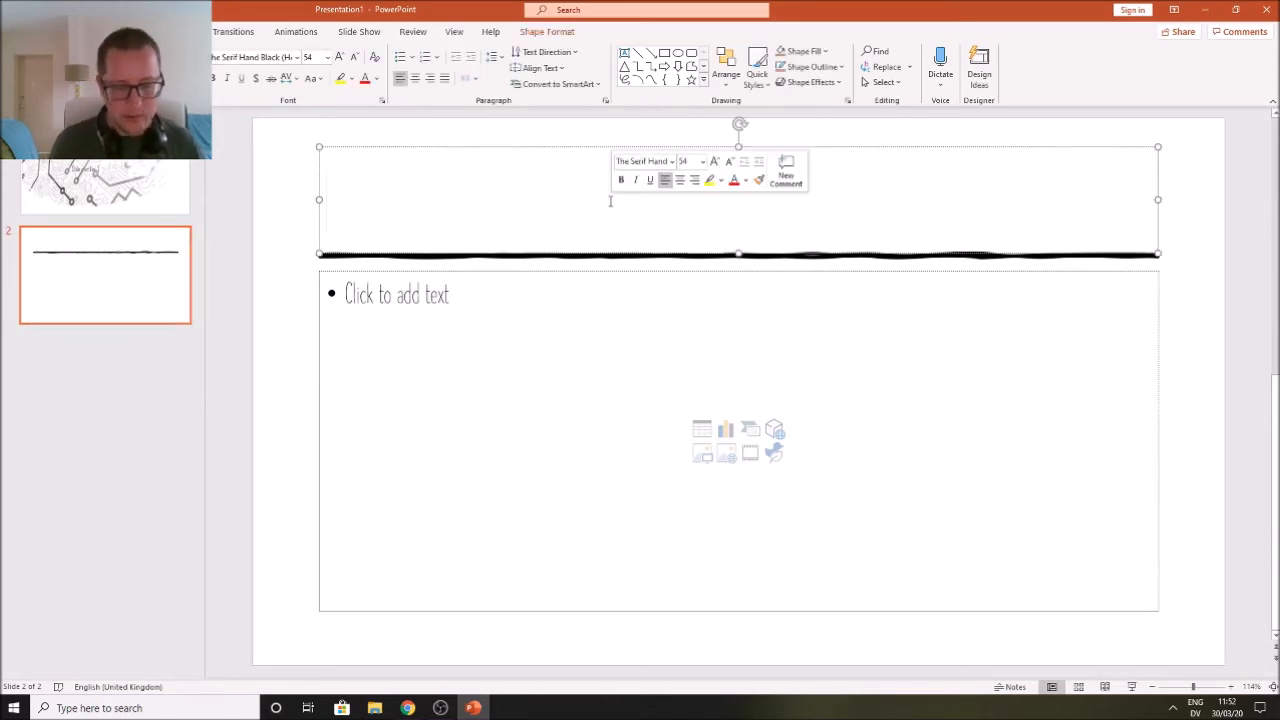
text(THIS IS MY SE)
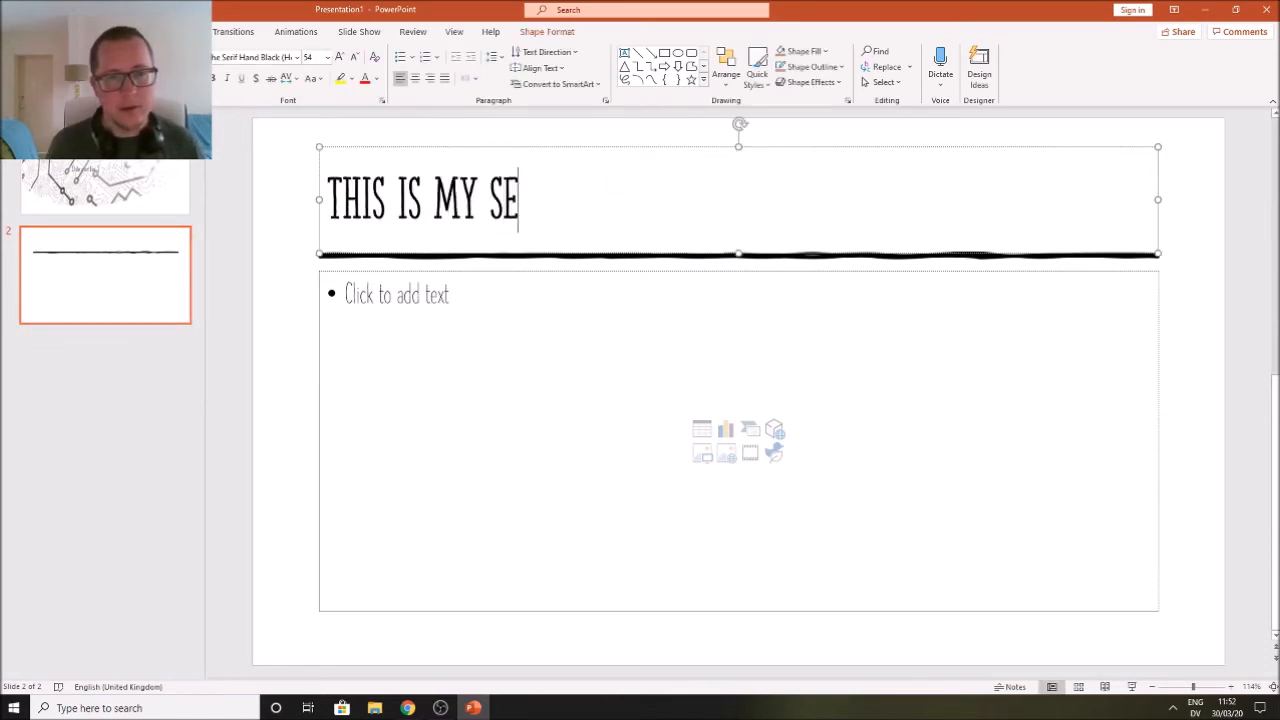
text(COND SLIDE!)
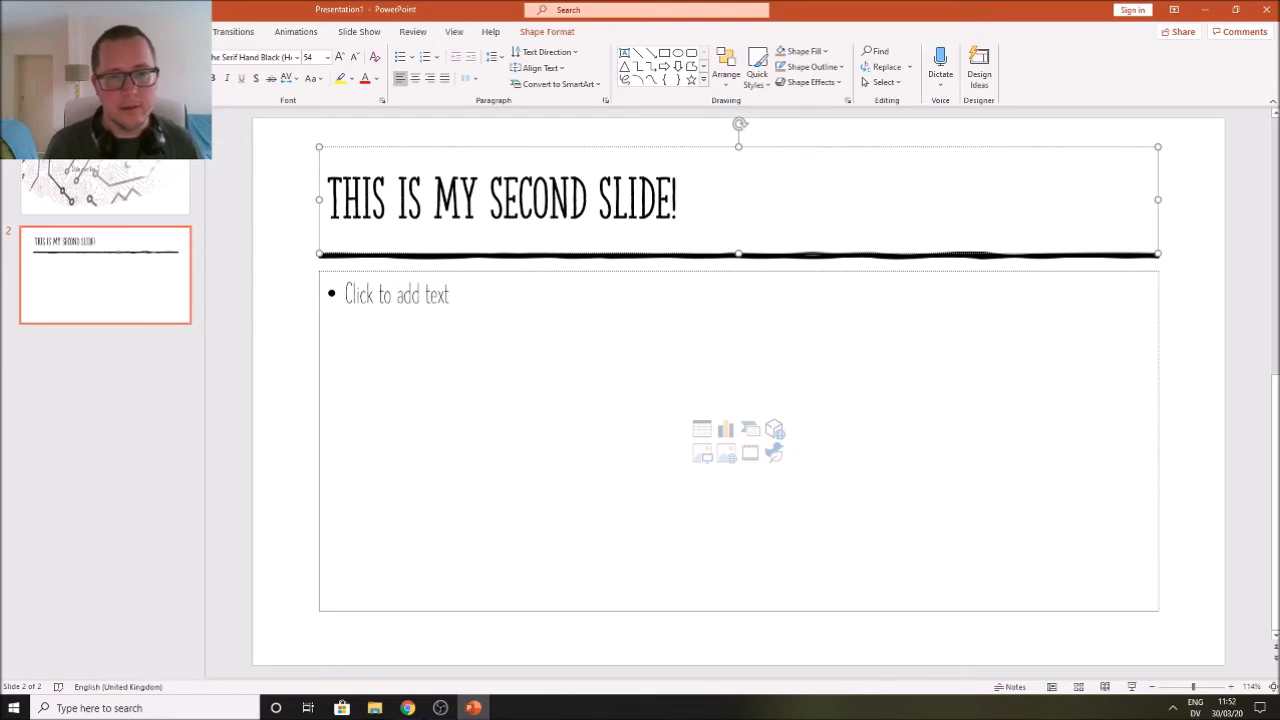
Enter the bullet "What a rubbish powerpoint!" in the second slide's content placeholder
click(560, 294)
text(W)
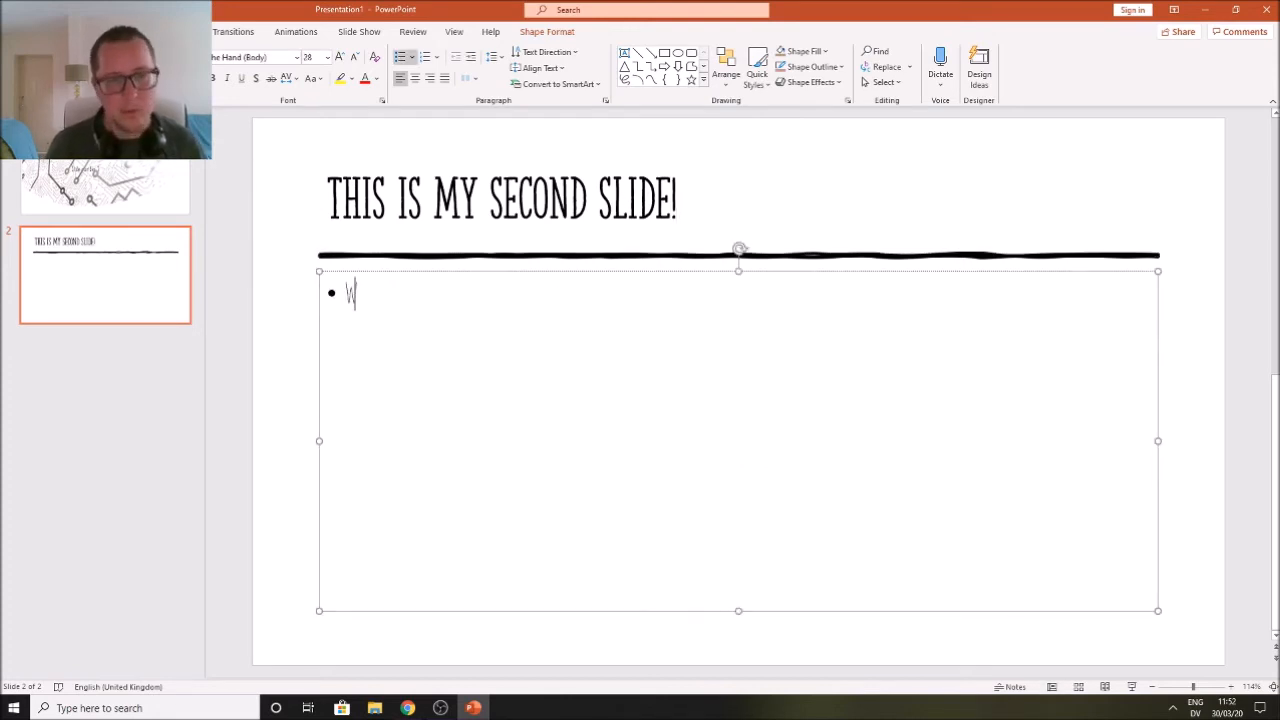
text(hat a rubbish powerpoint!)
Move the "Slide number 1" text box on the first slide up and to the right
click(105, 177)
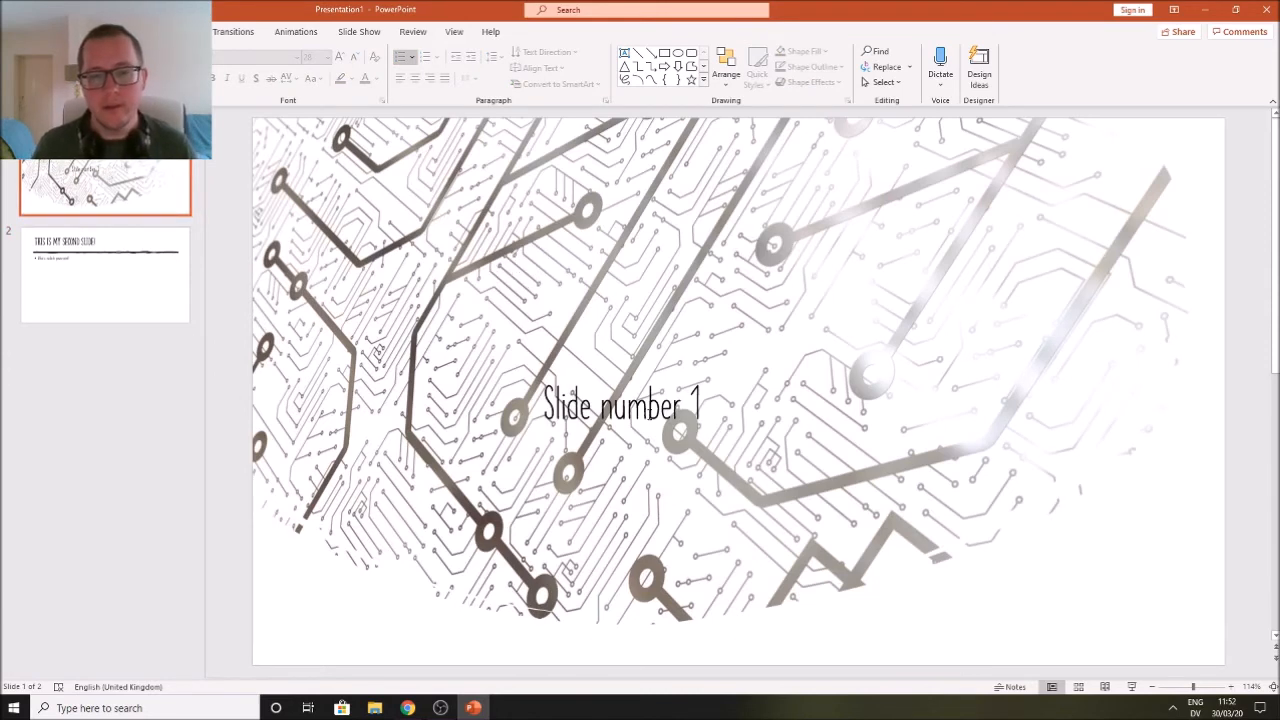
click(648, 405)
drag(659, 377, 725, 309)
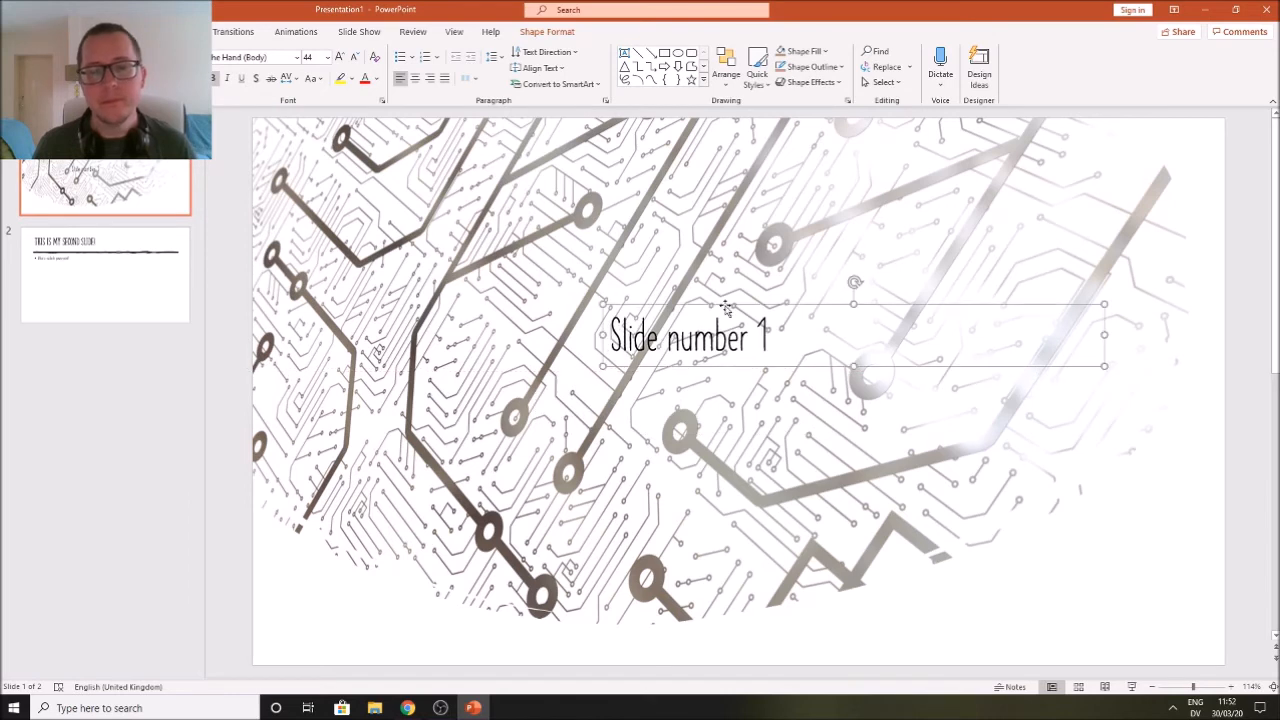
click(98, 32)
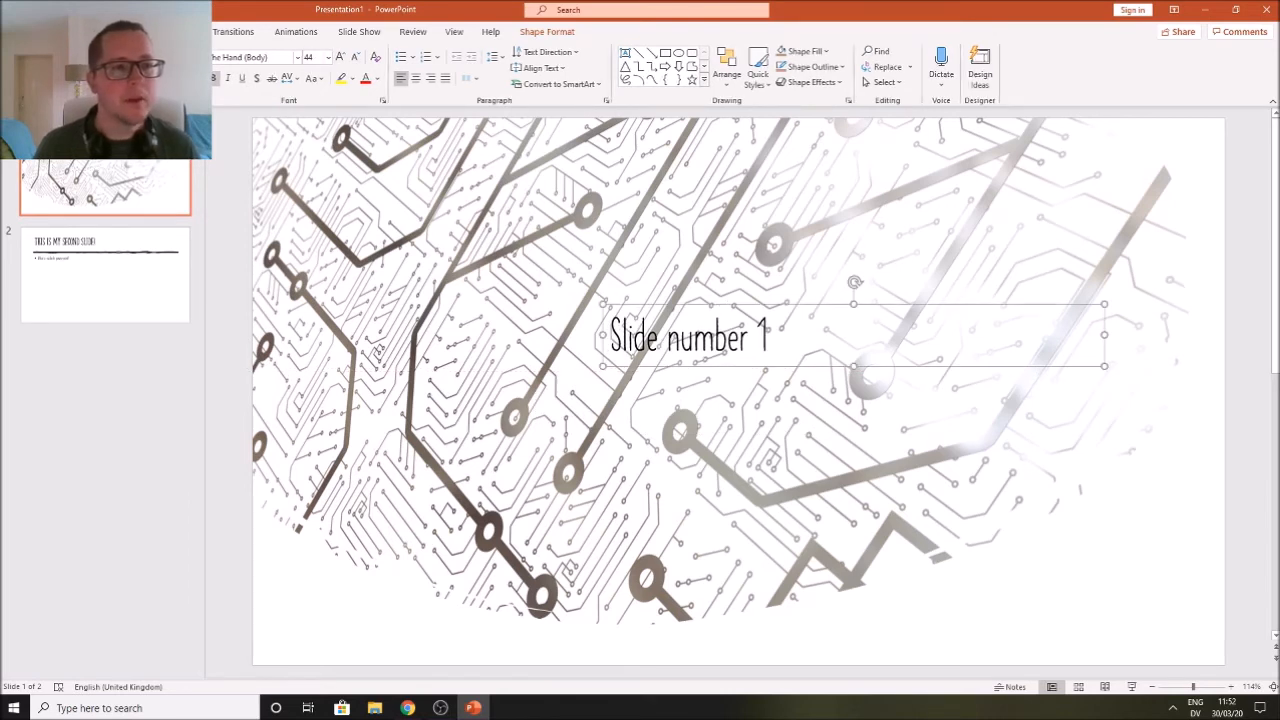
click(937, 62)
click(954, 120)
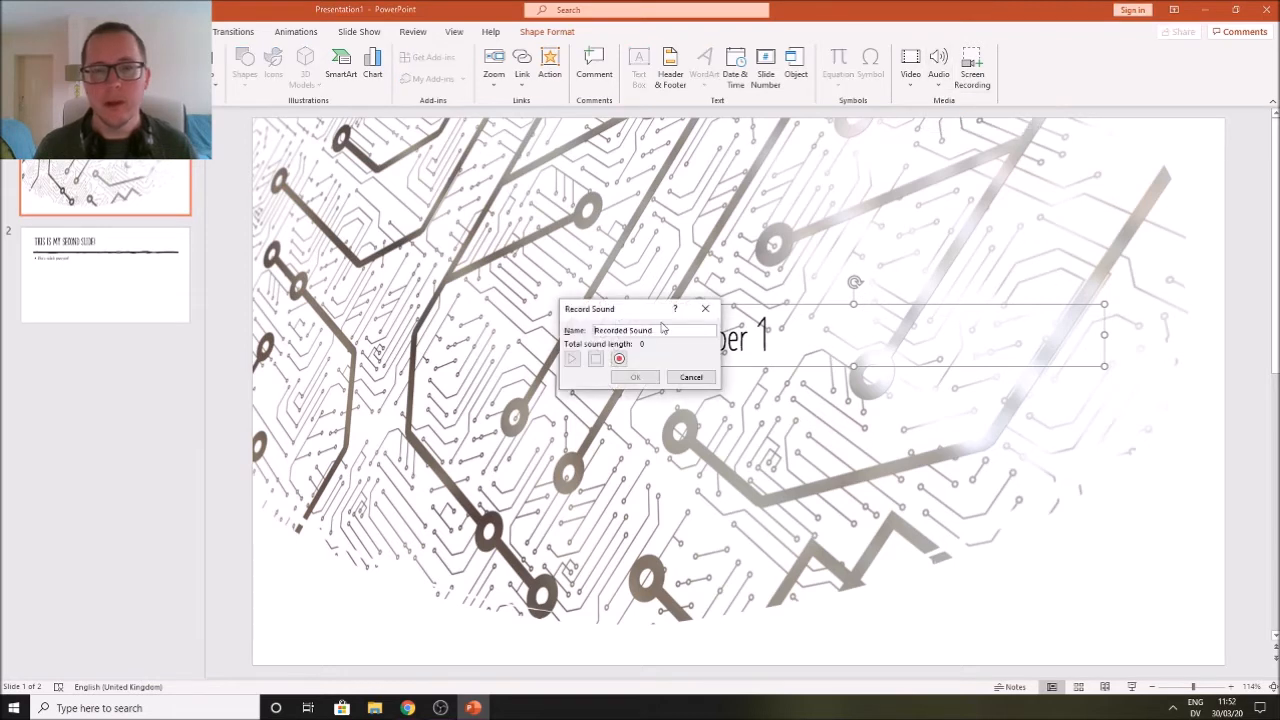
click(690, 377)
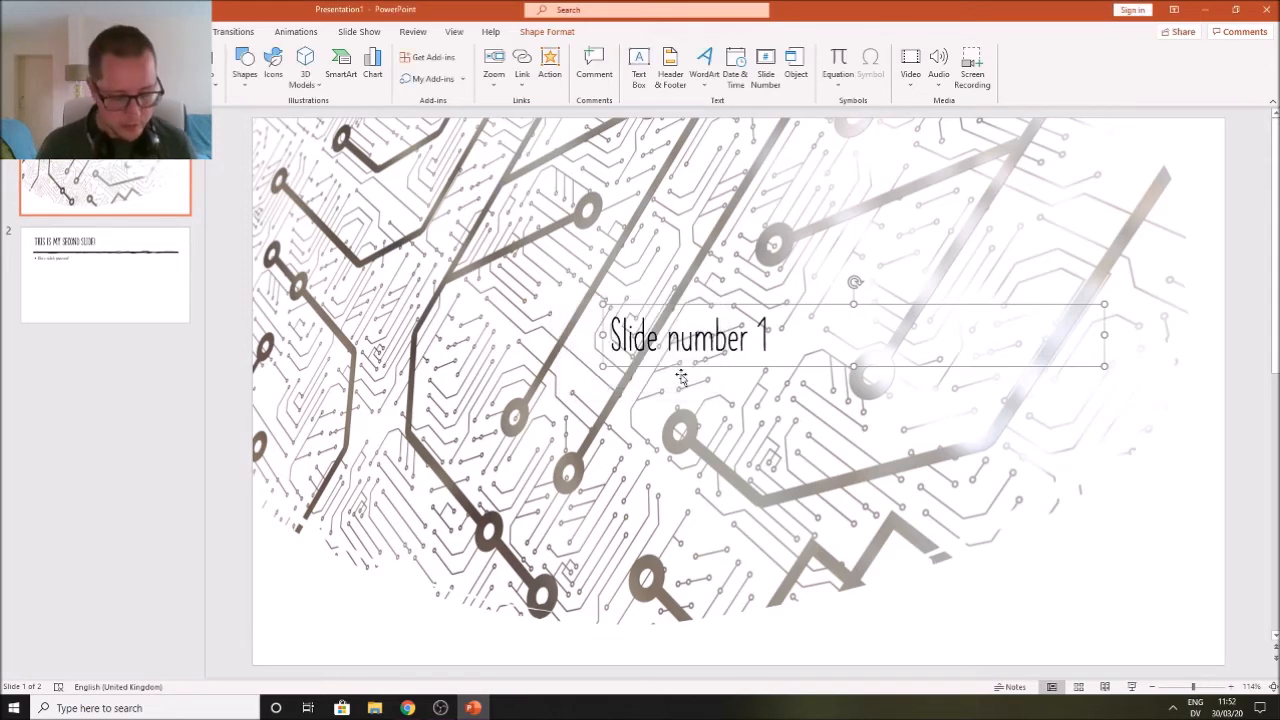
Open Audacity and record a spoken narration clip about 4 seconds long
key(super)
text(au)
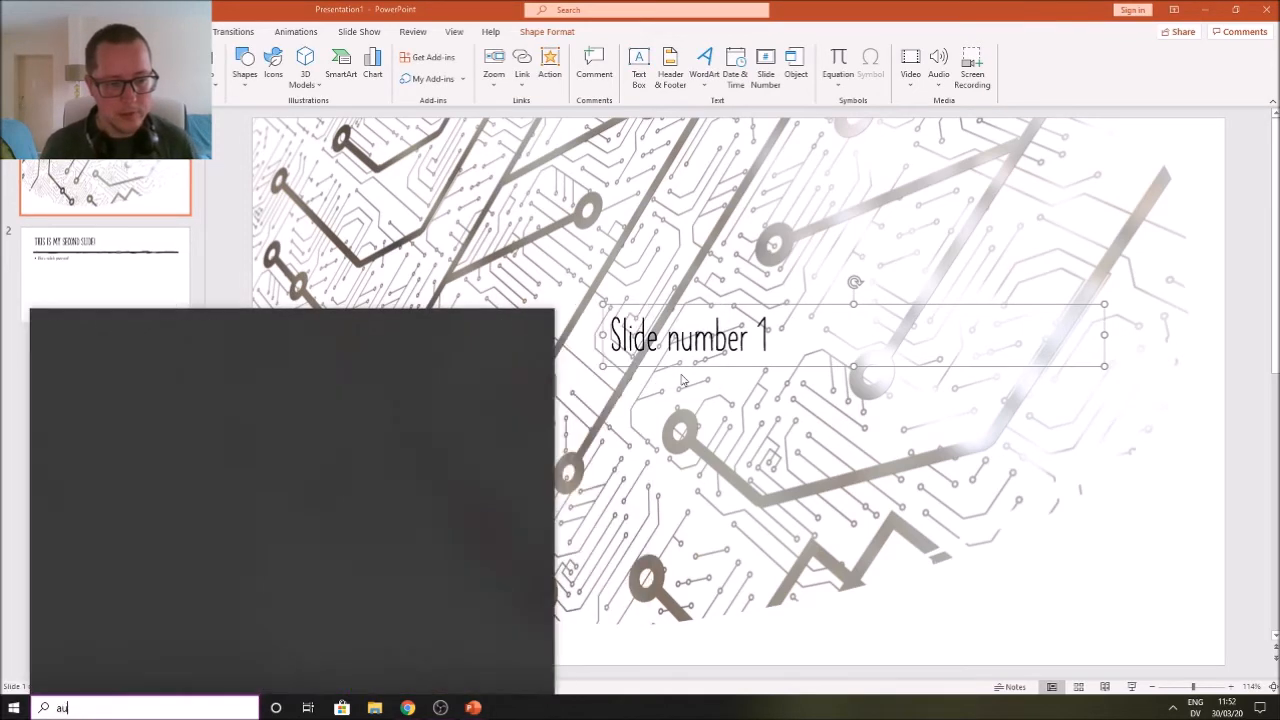
text(d)
key(Return)
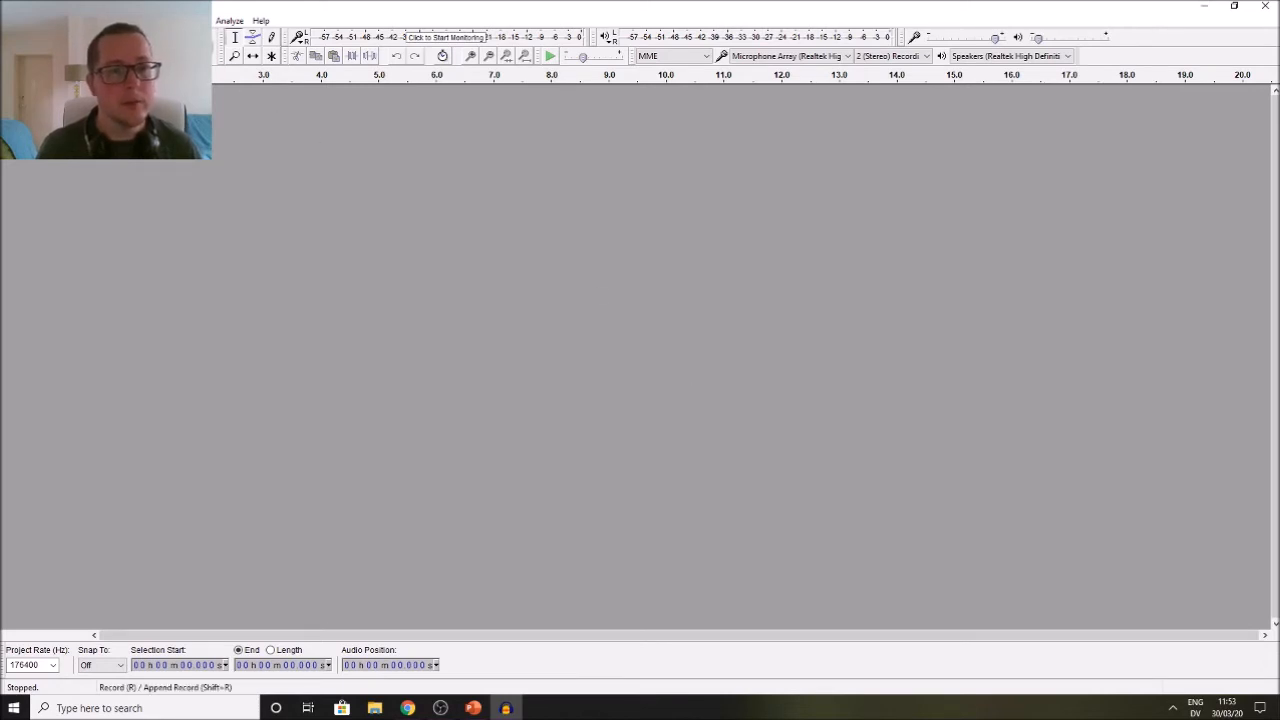
click(190, 48)
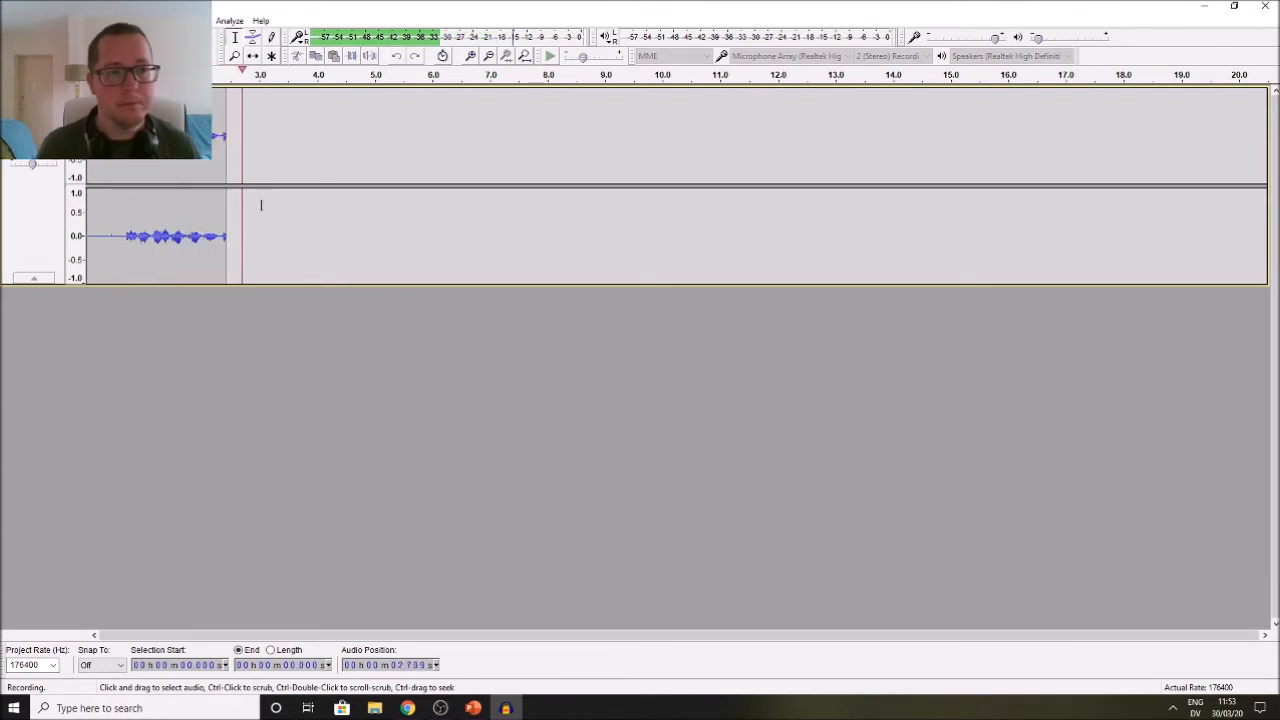
click(92, 48)
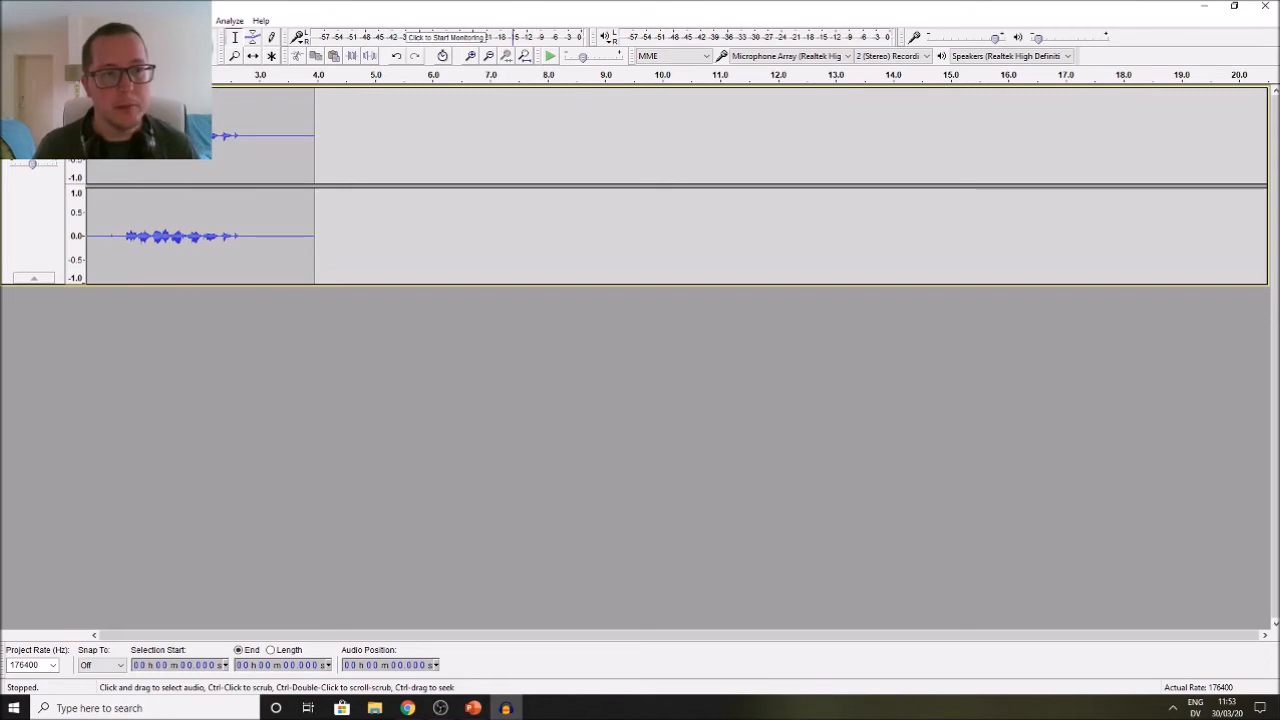
Delete the silence at the start of the recording, about 0.56 s, and the silence after about 2.19 s
drag(118, 237, 74, 237)
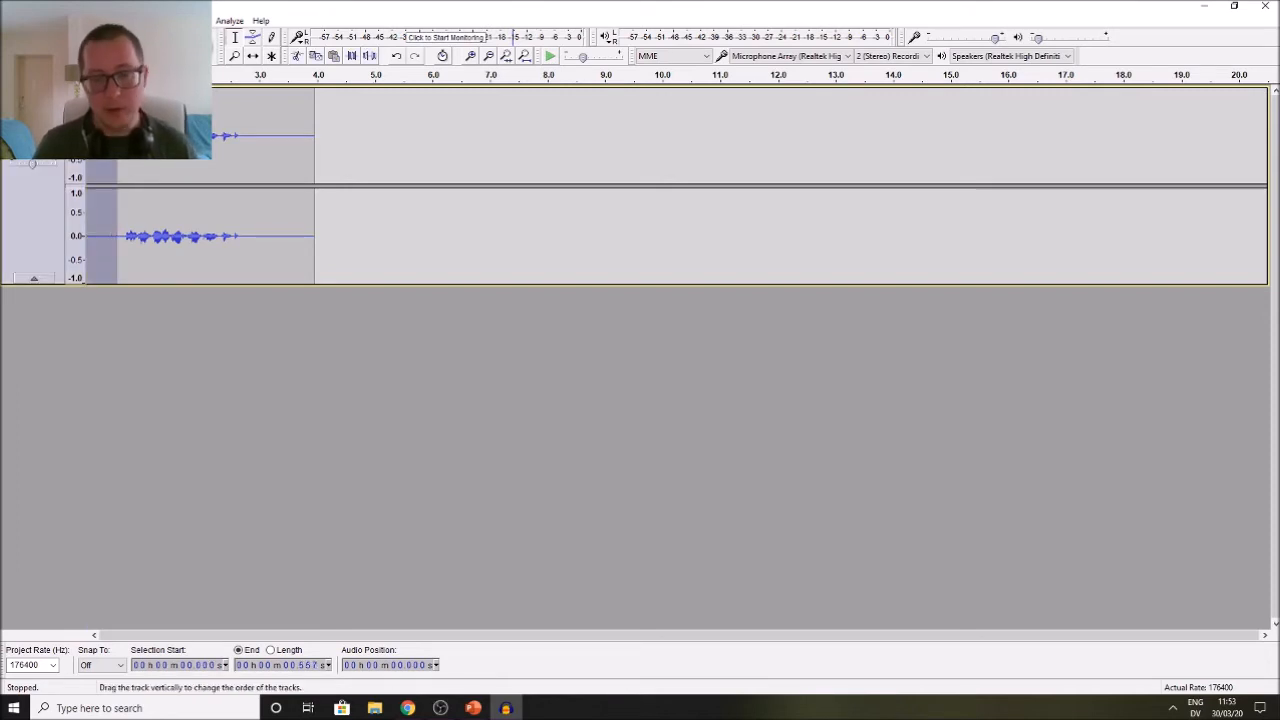
key(Delete)
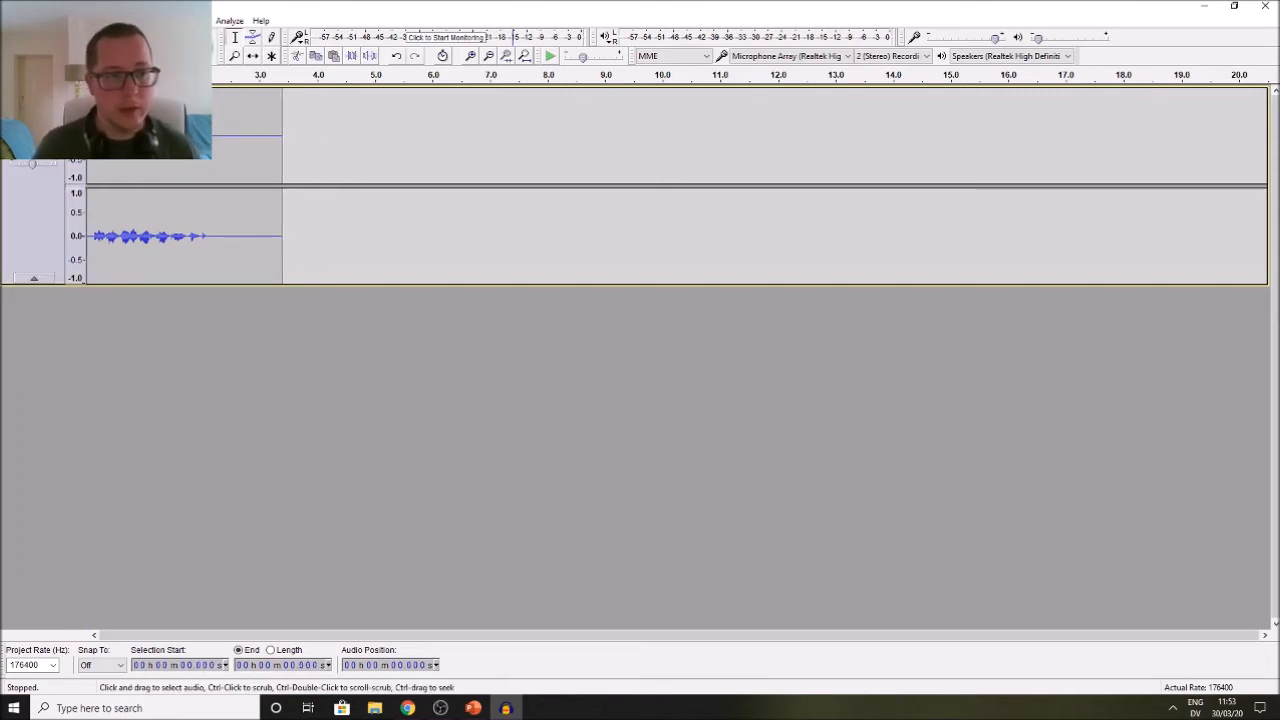
click(213, 133)
drag(213, 133, 326, 133)
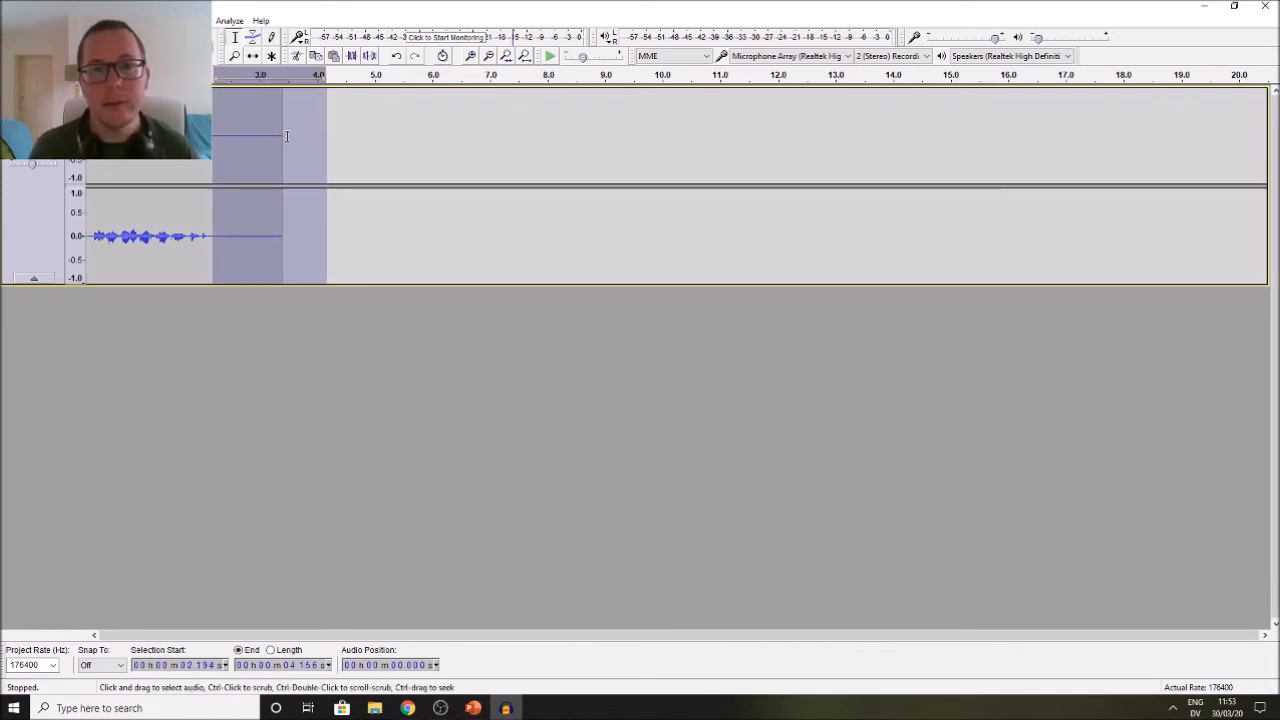
key(Delete)
Amplify the whole recording to a new peak amplitude of 0.0 dB and play it back
key(ctrl+a)
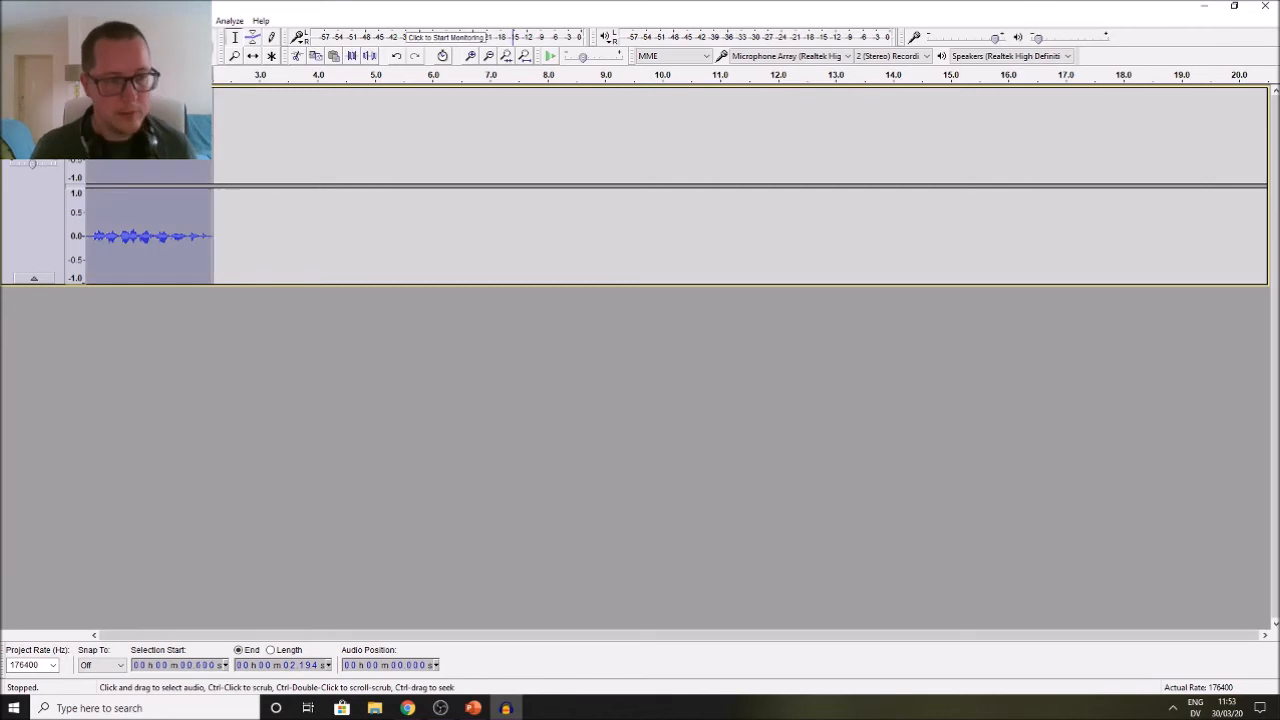
click(198, 20)
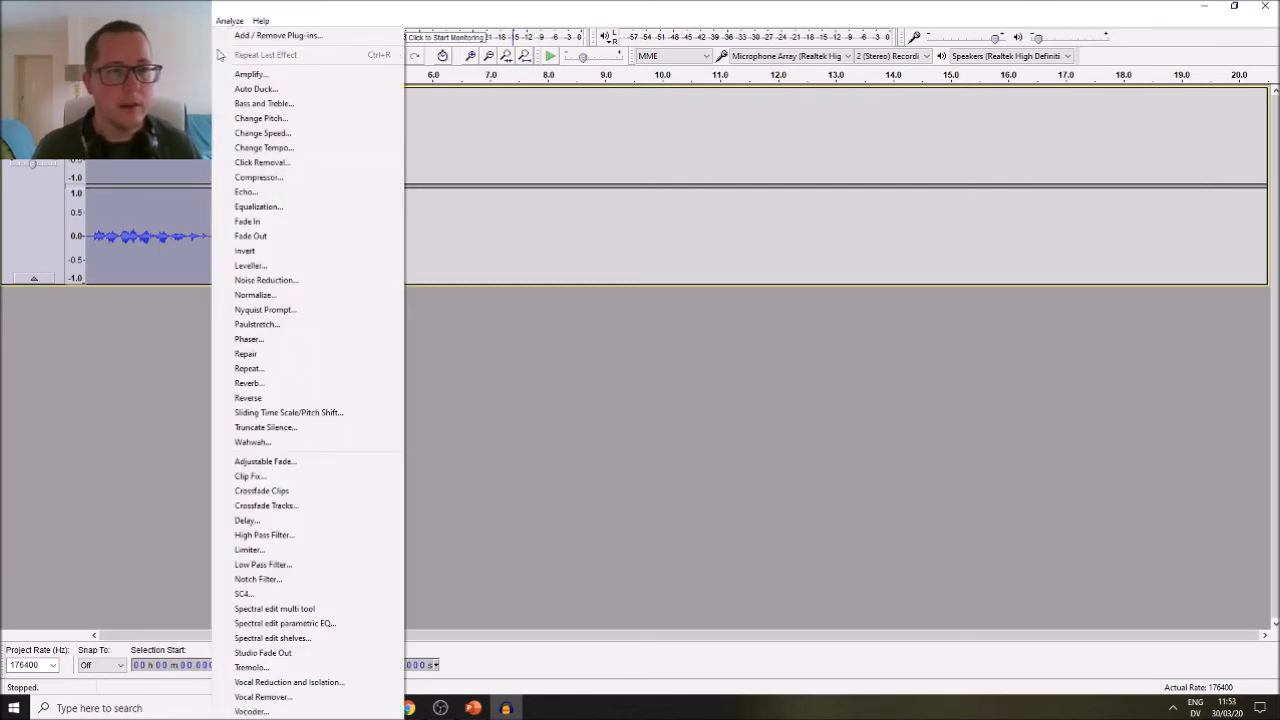
click(249, 74)
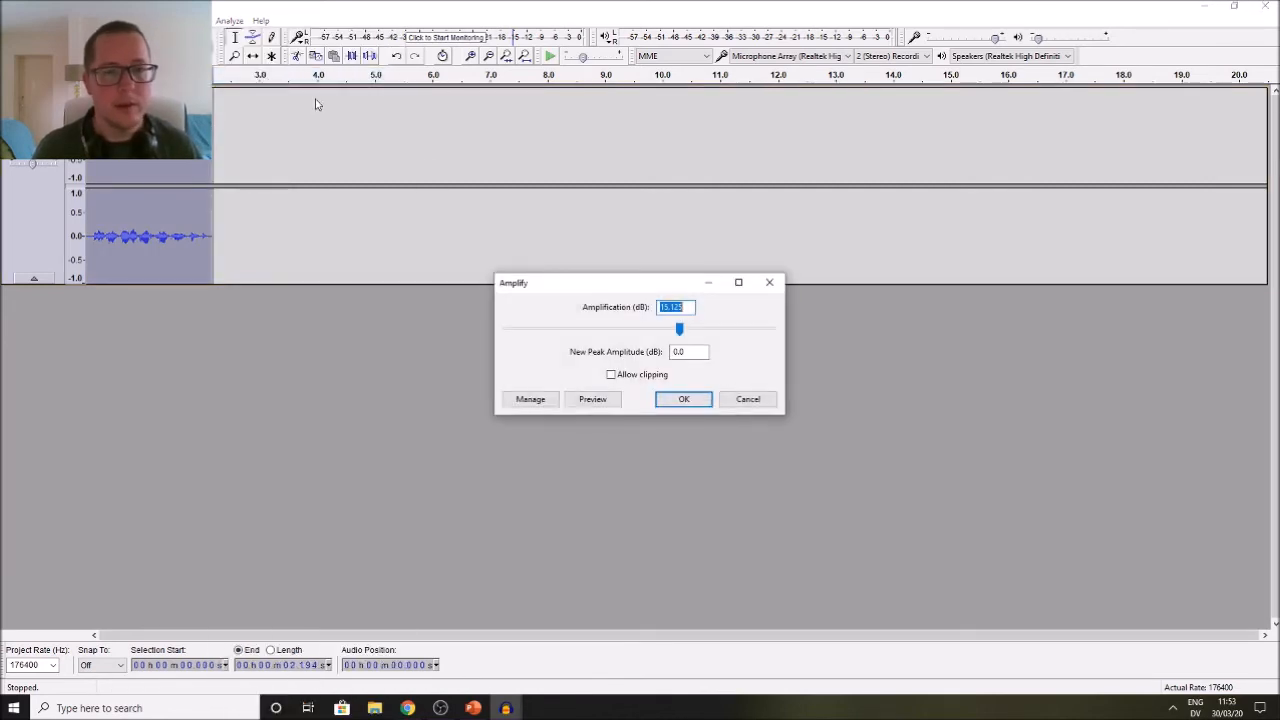
click(683, 400)
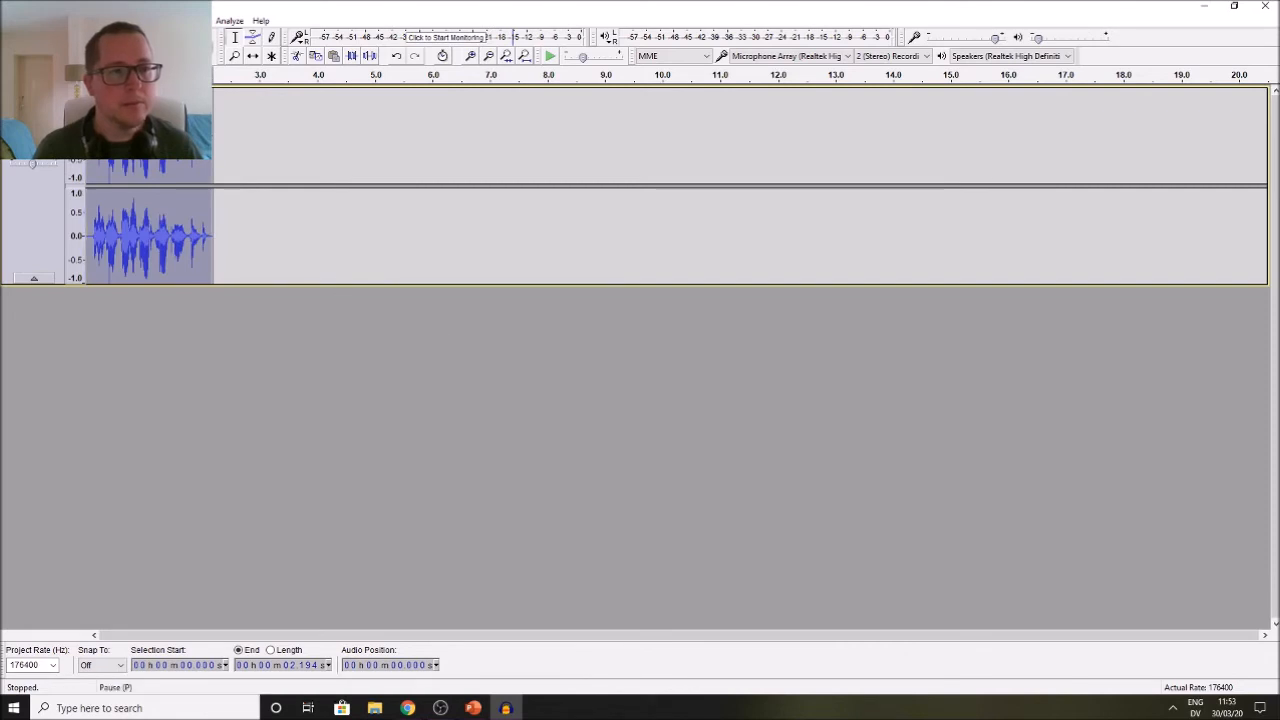
key(space)
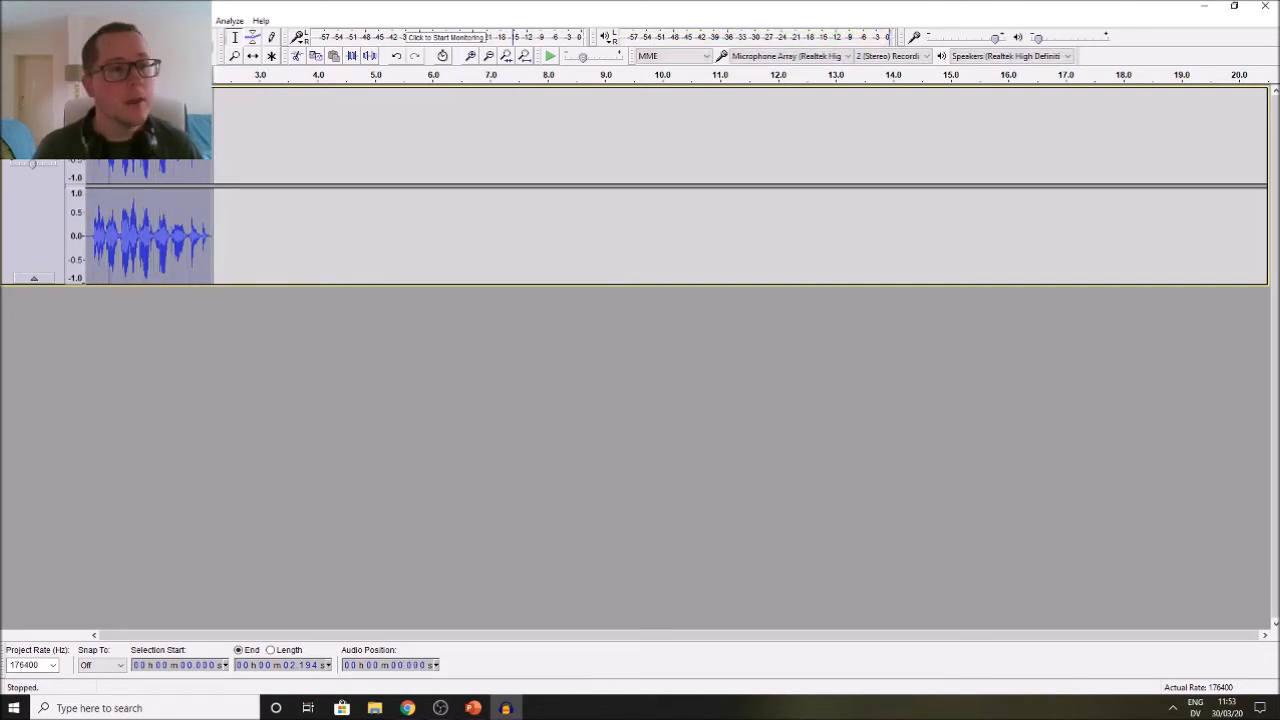
Export the recording as an MP3 named "slide 1", replacing the existing file and leaving the metadata blank
click(12, 20)
click(93, 200)
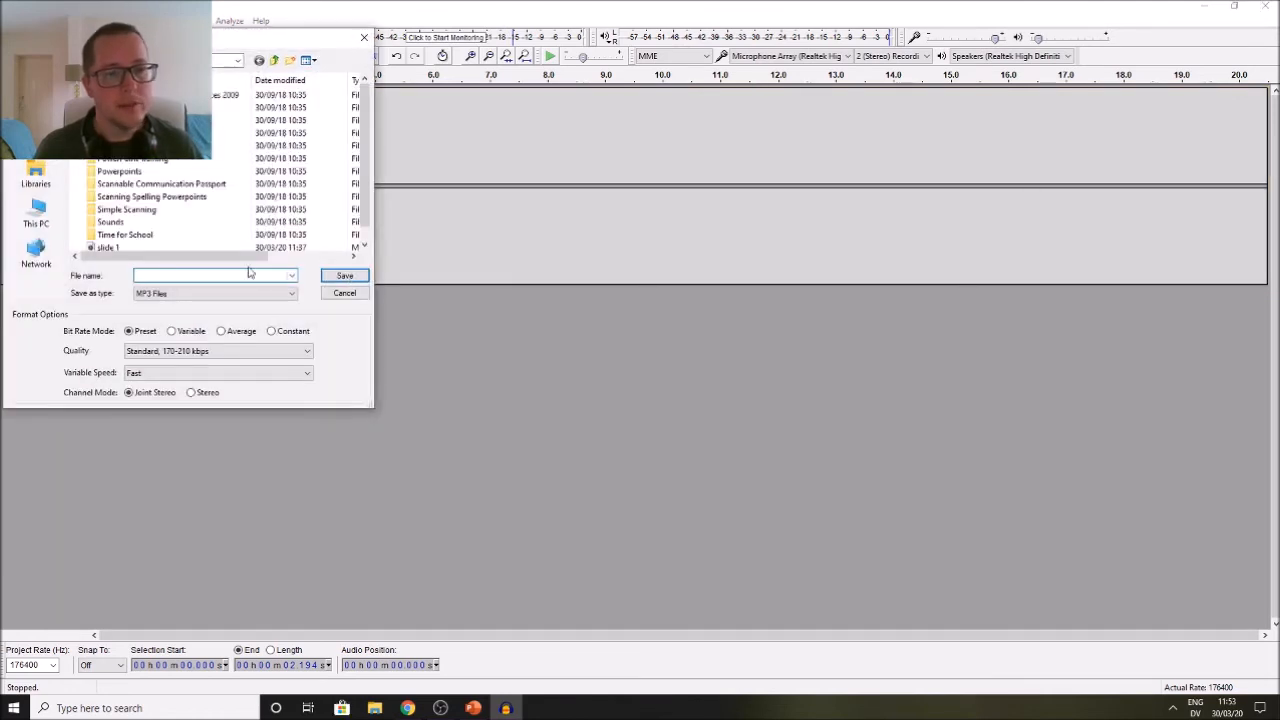
click(108, 248)
click(343, 276)
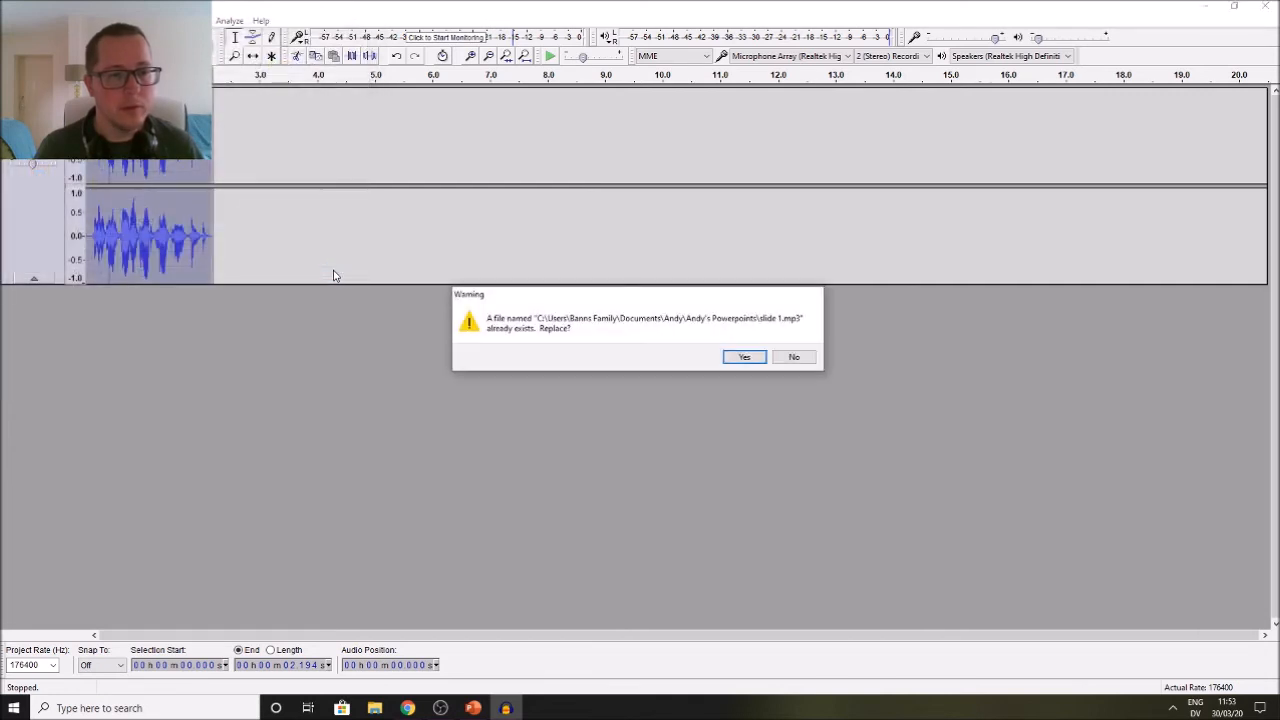
click(741, 358)
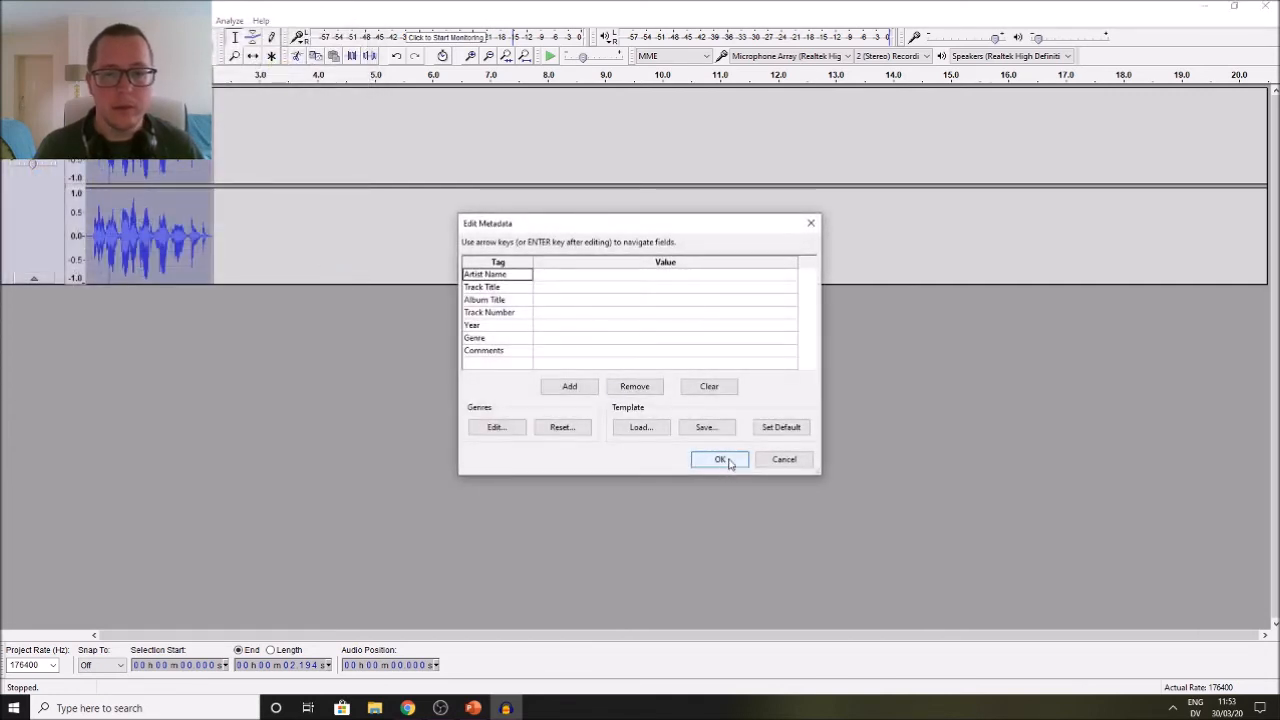
click(720, 459)
click(663, 400)
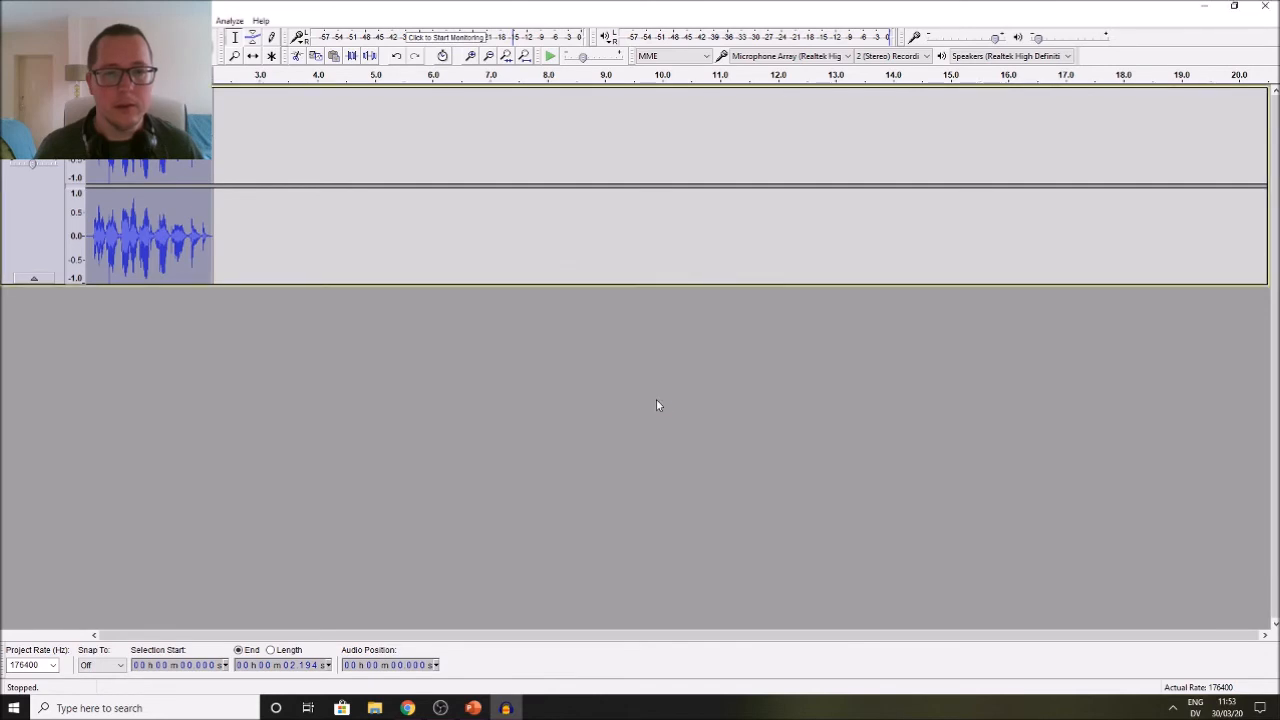
Switch back to PowerPoint, insert the "slide 1" audio file on the first slide and place its icon just below the "Slide number 1" text
click(1212, 6)
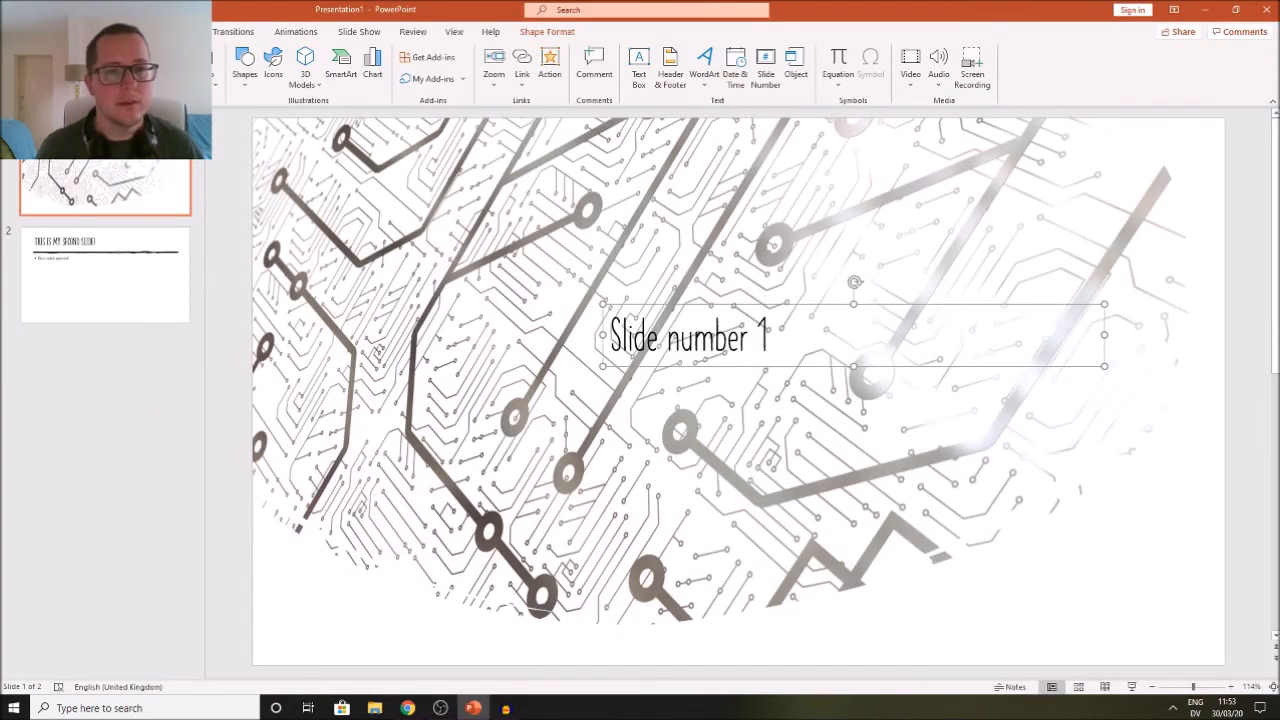
click(944, 88)
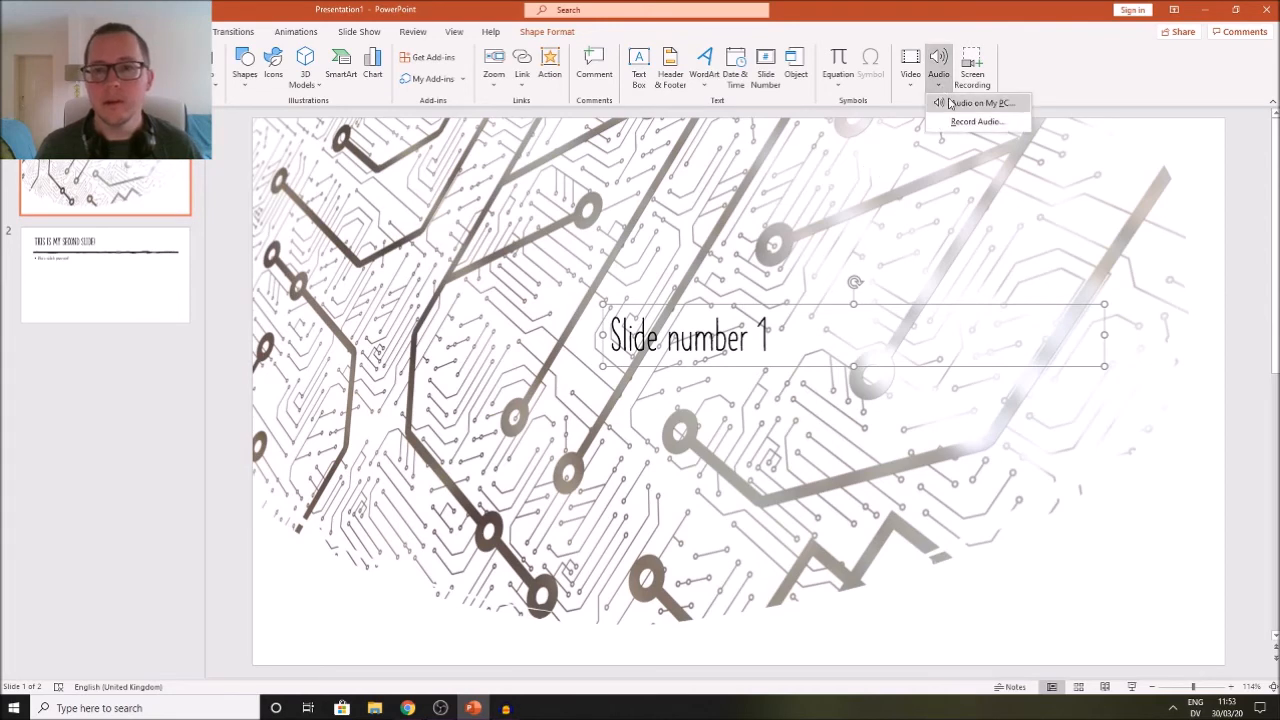
click(950, 104)
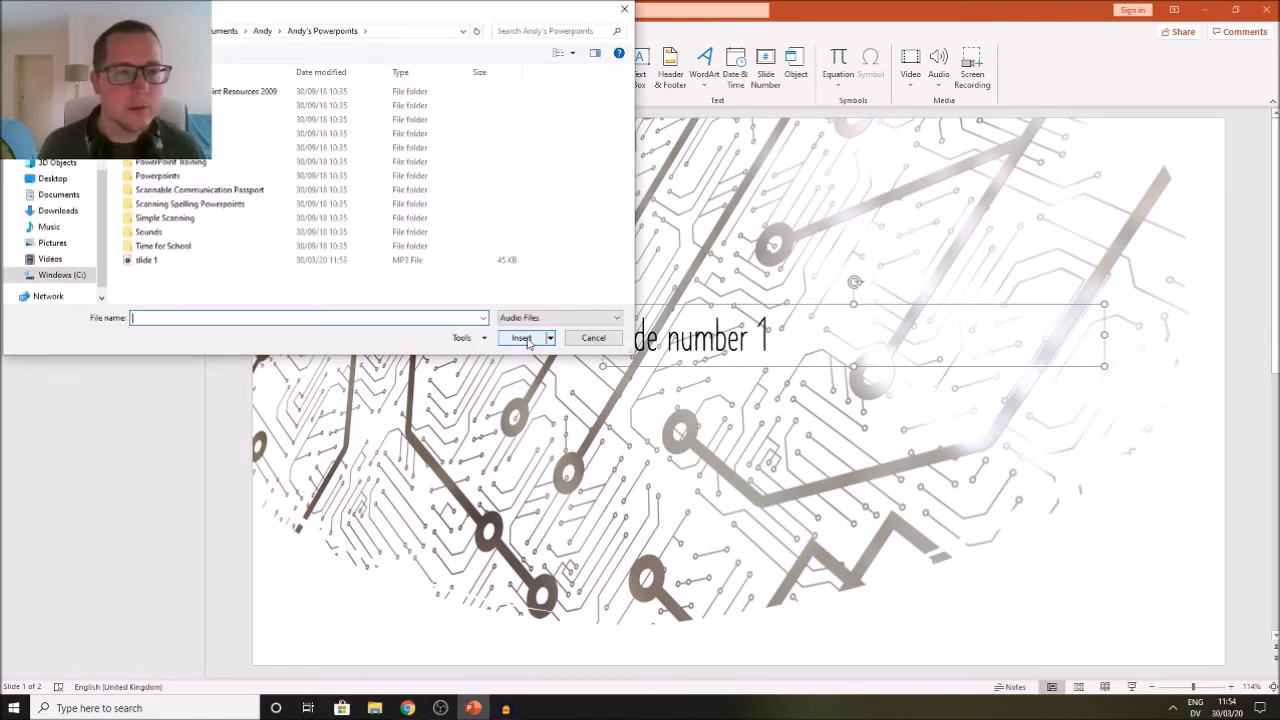
click(130, 260)
click(540, 340)
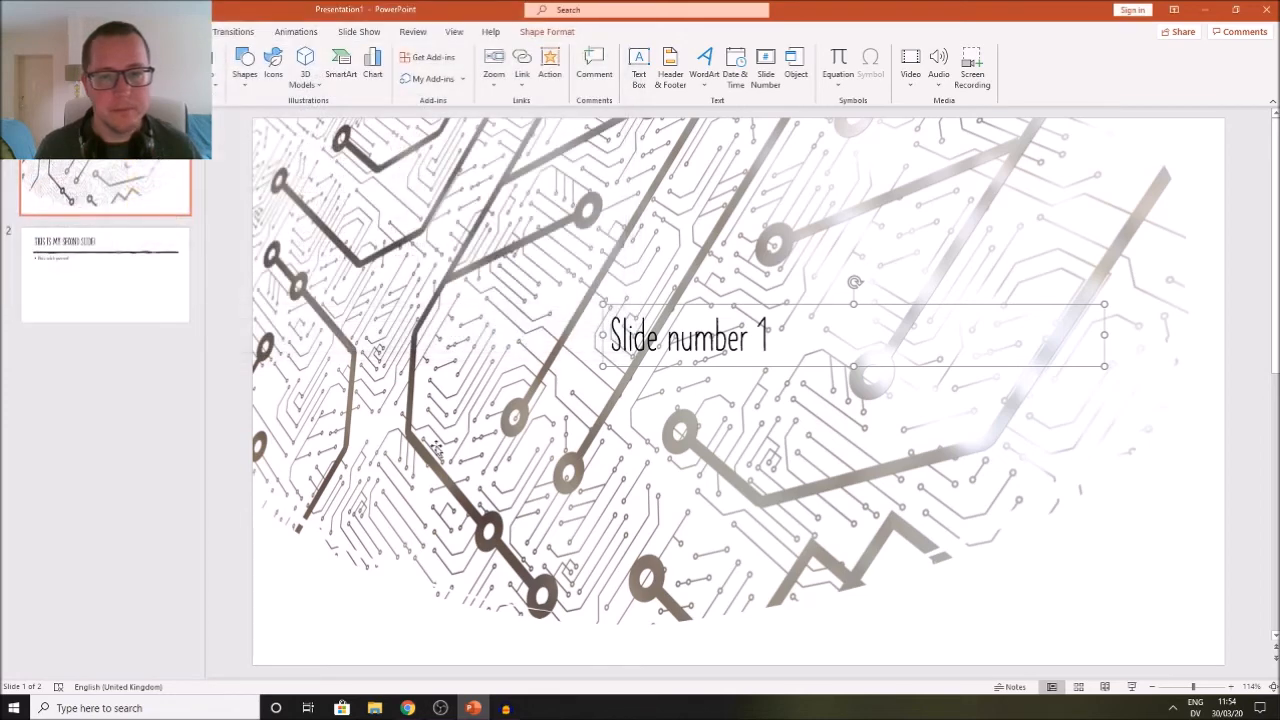
drag(744, 384, 720, 396)
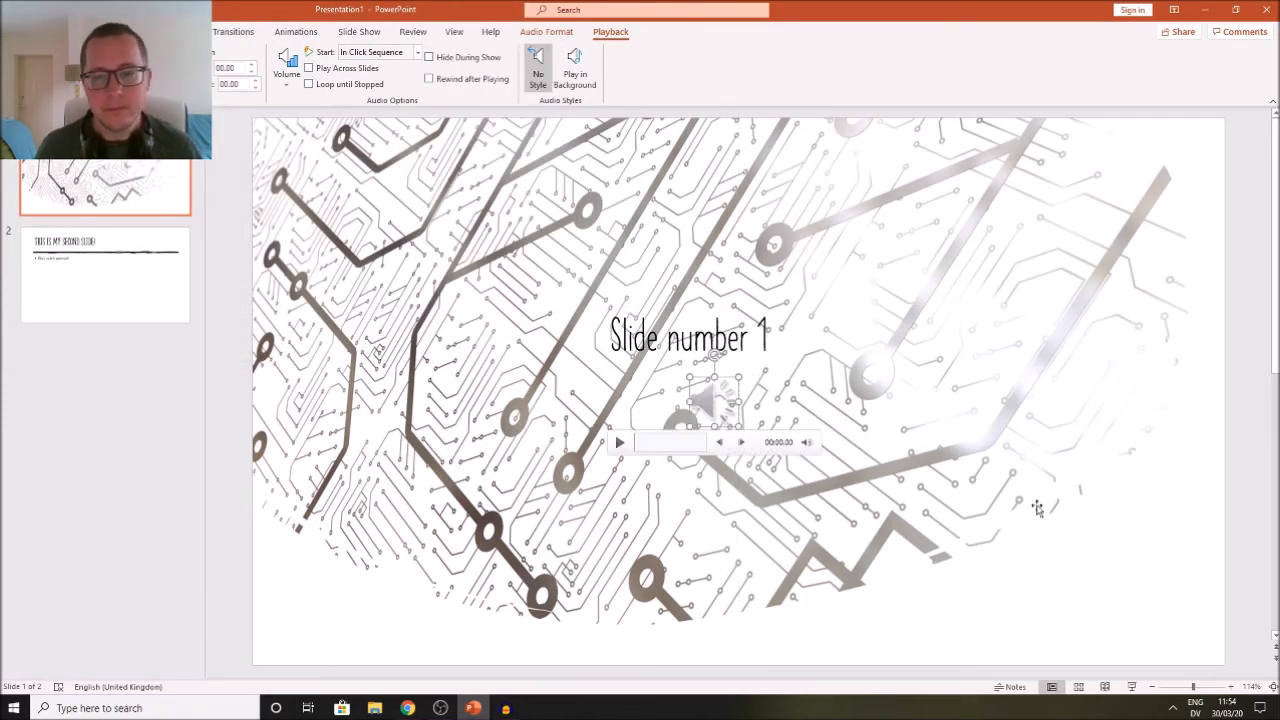
Preview the first slide in the slide show, and set its audio icon to hide during the show
click(1131, 687)
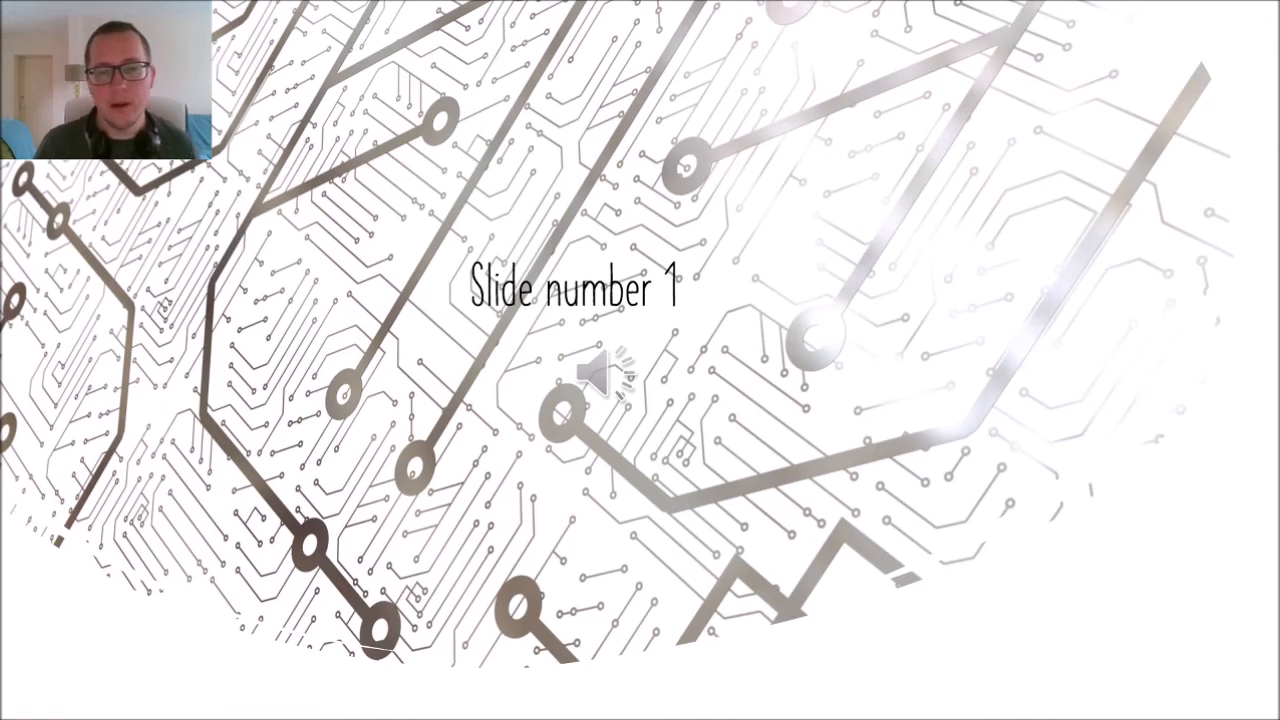
key(Escape)
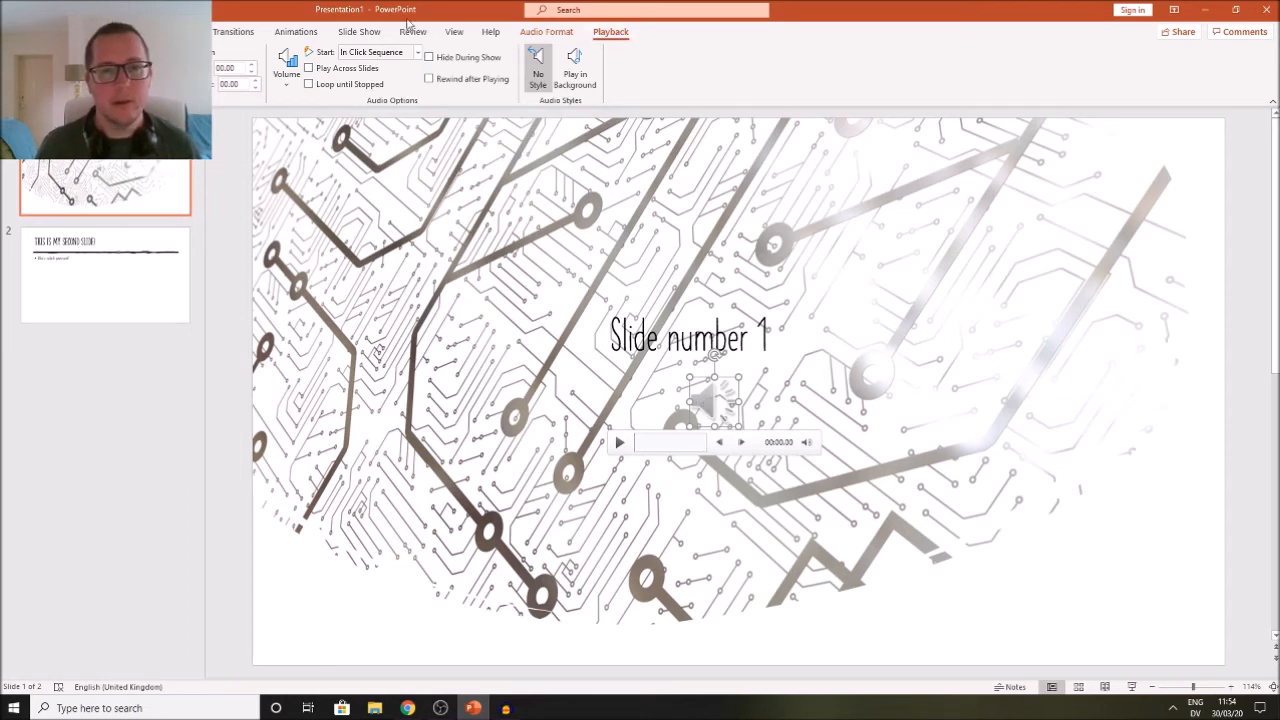
click(56, 32)
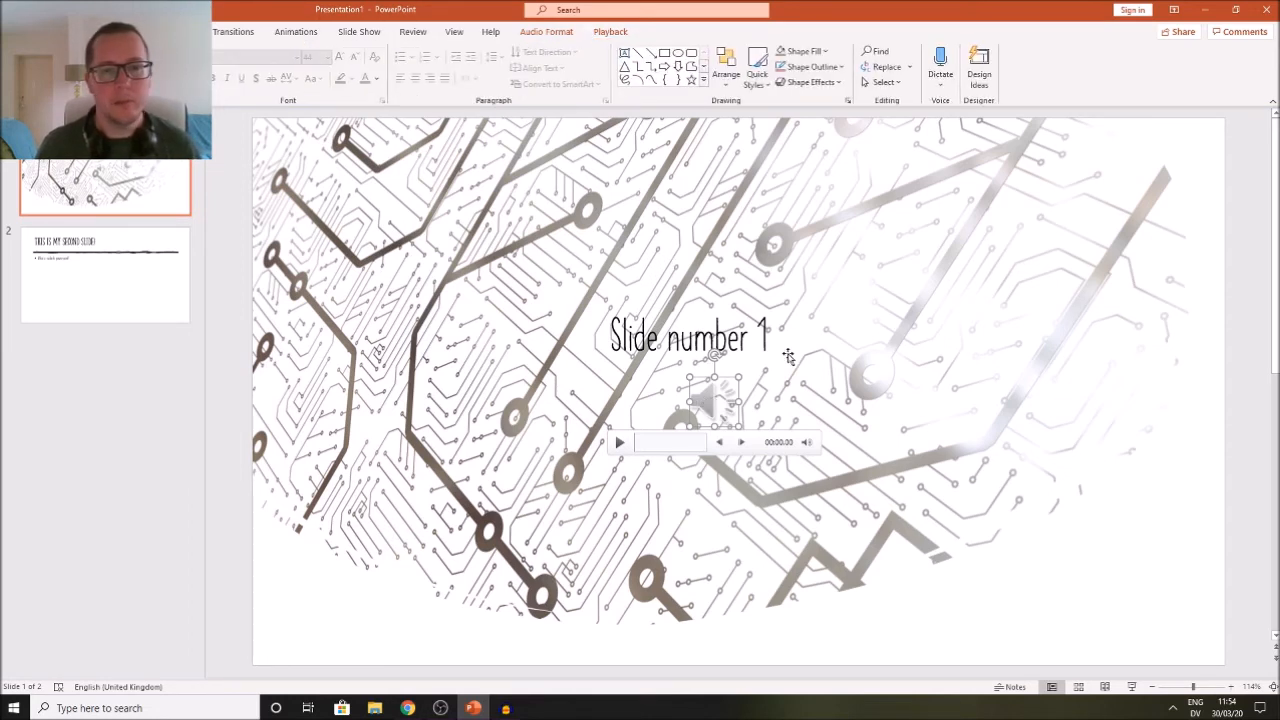
double_click(710, 408)
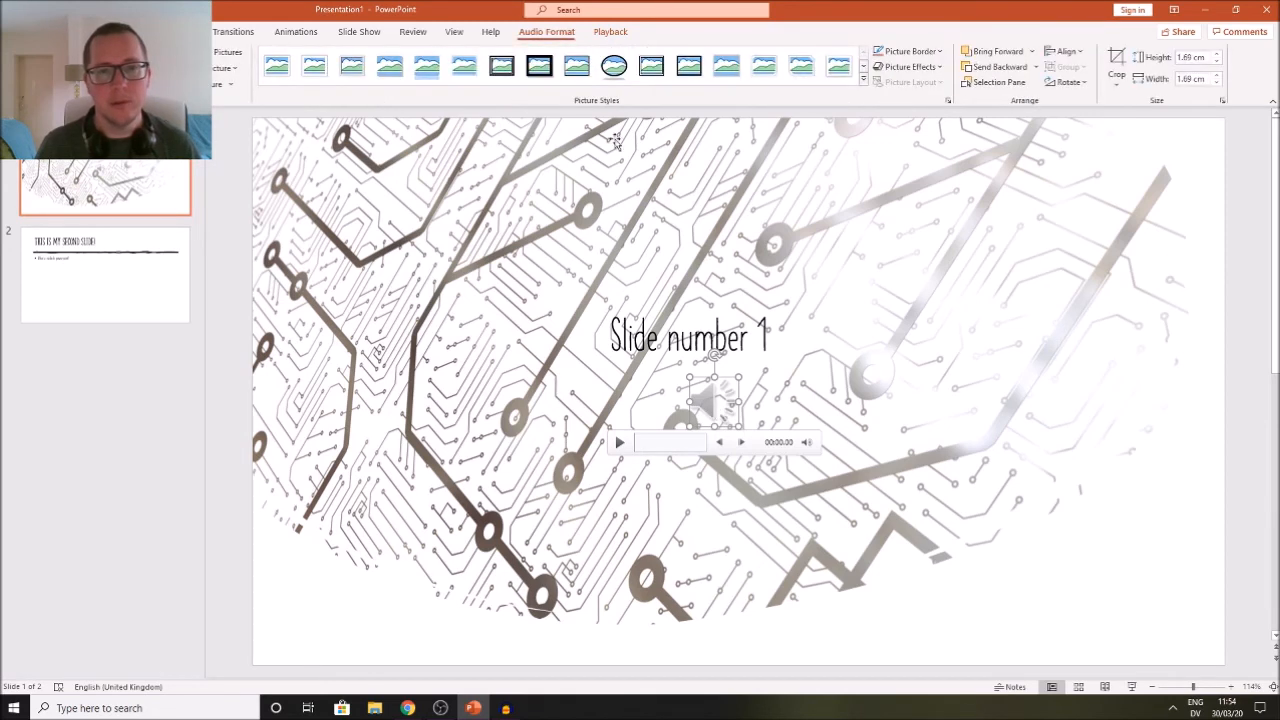
click(605, 33)
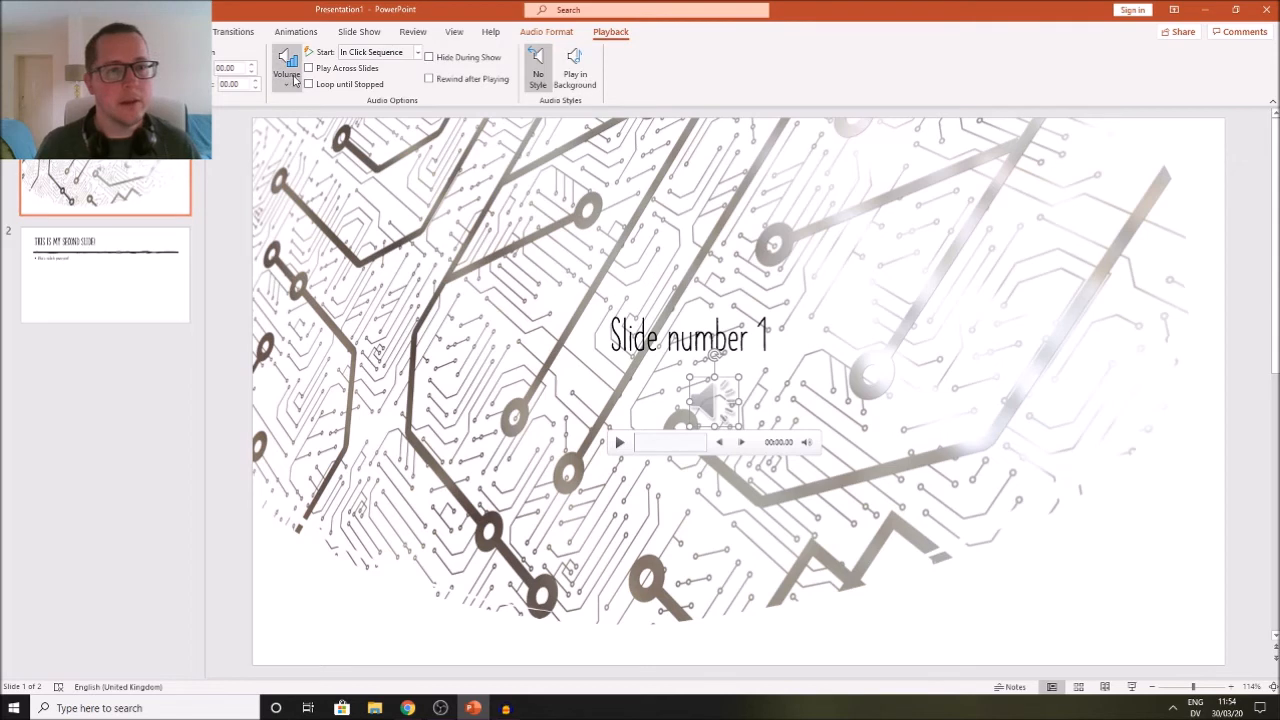
click(429, 57)
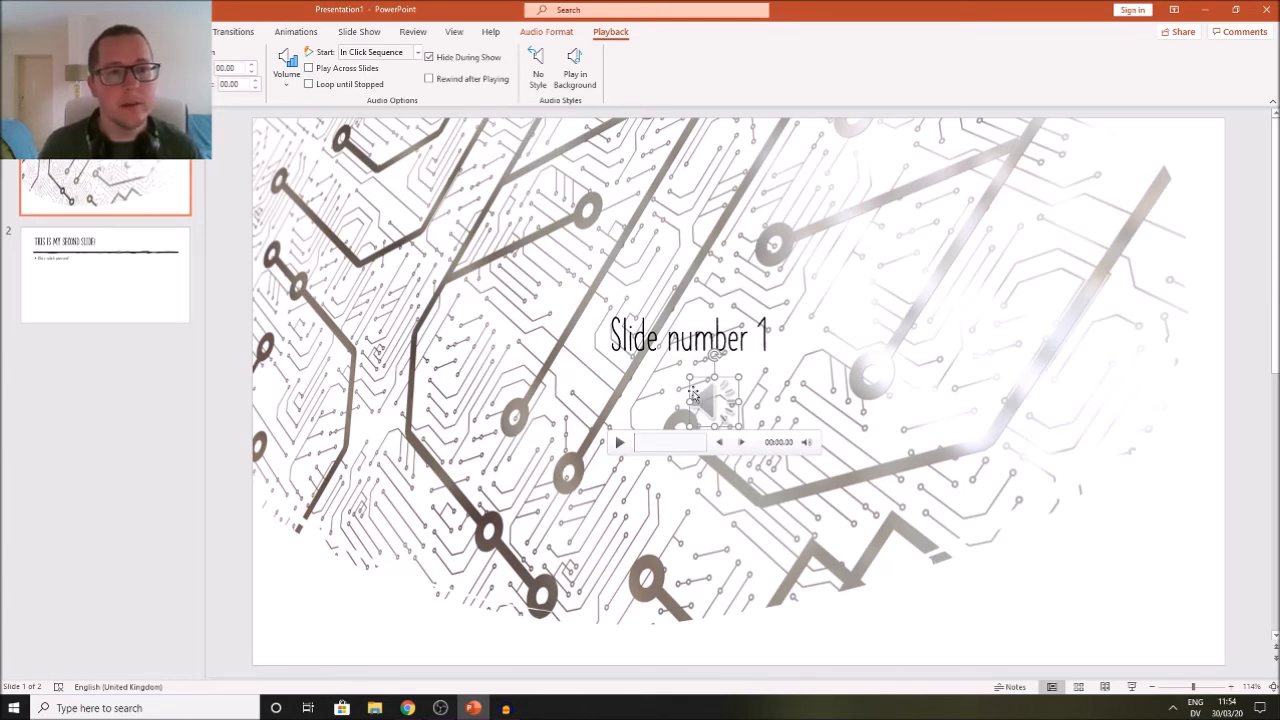
Show the Animation Pane and set the "slide 1" audio to start after previous
click(316, 33)
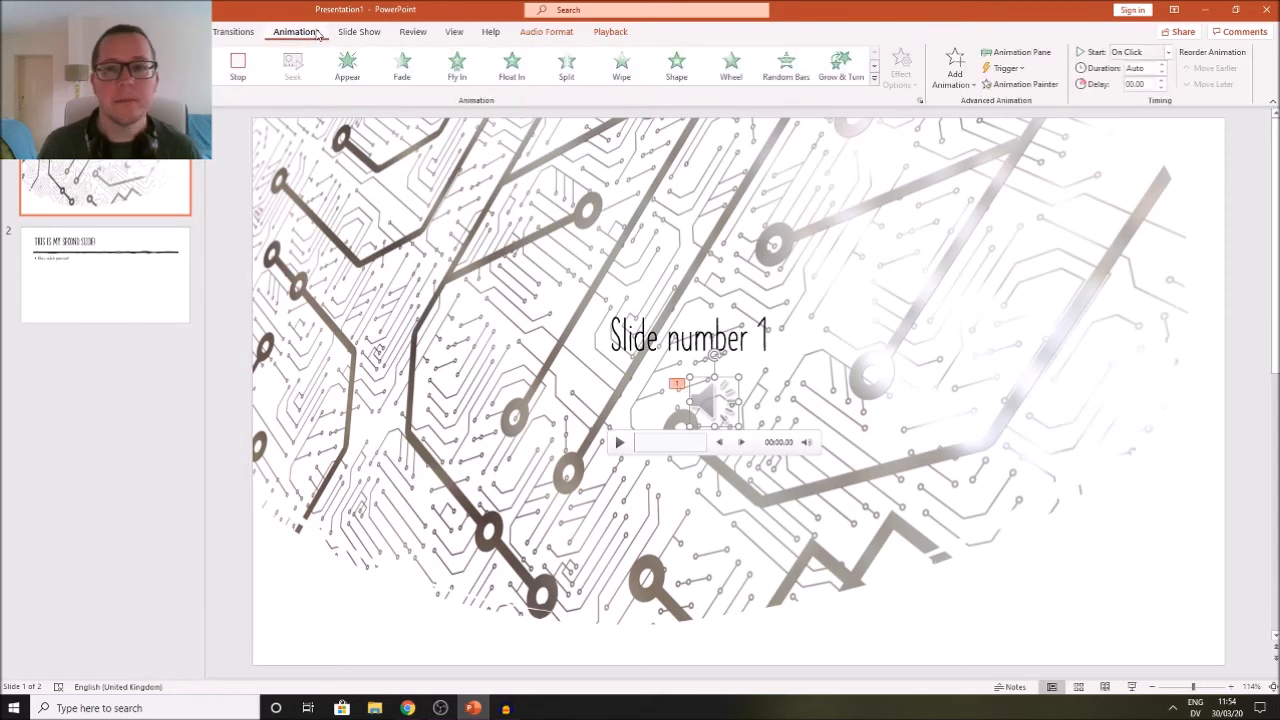
click(1048, 52)
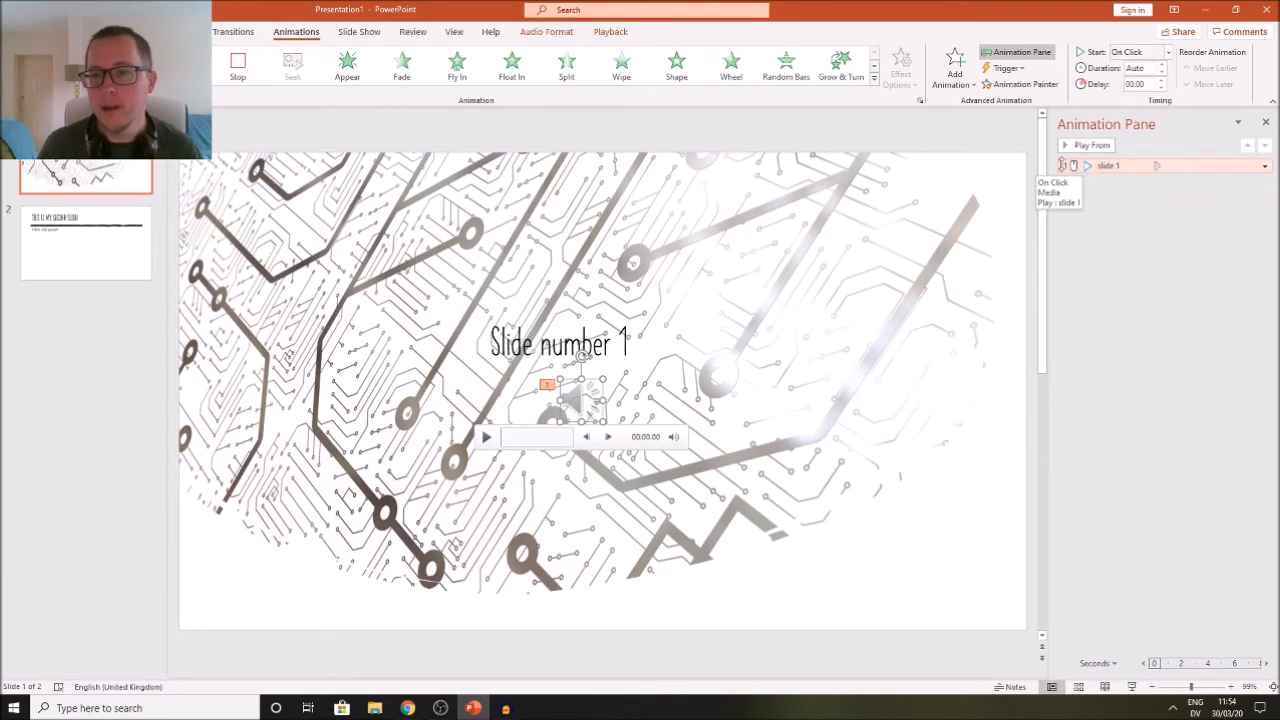
click(1062, 165)
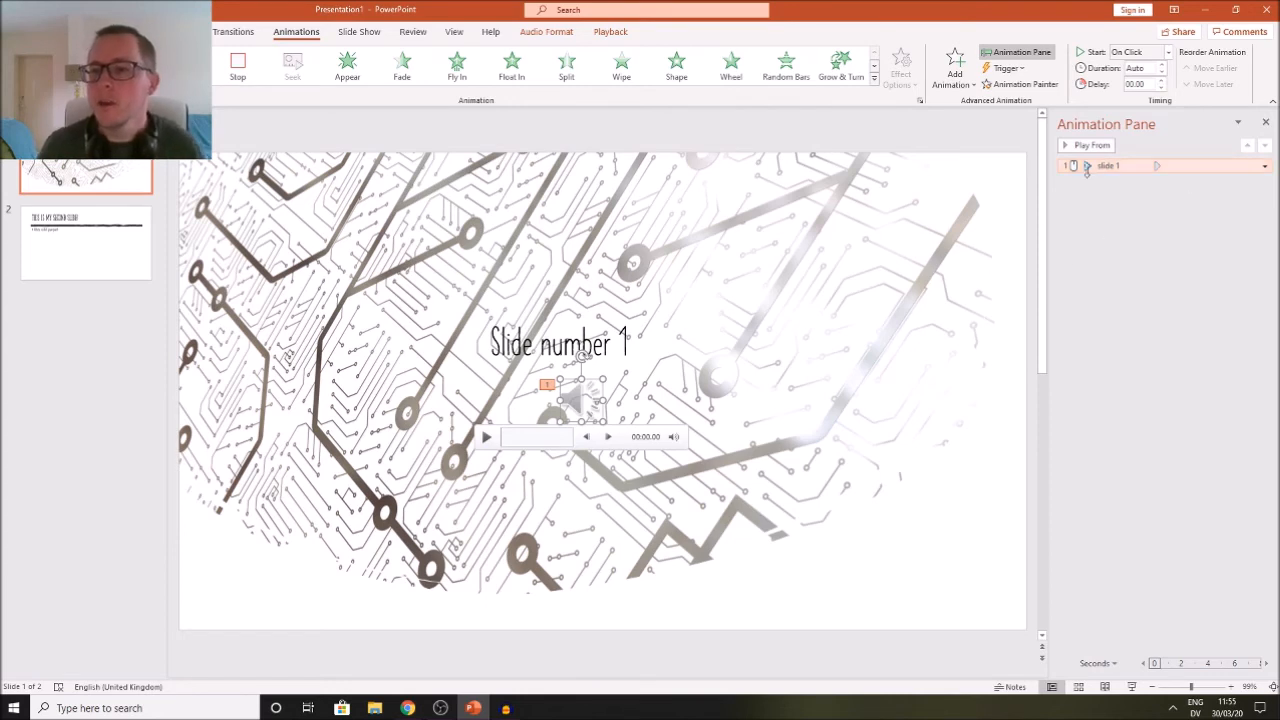
click(1265, 167)
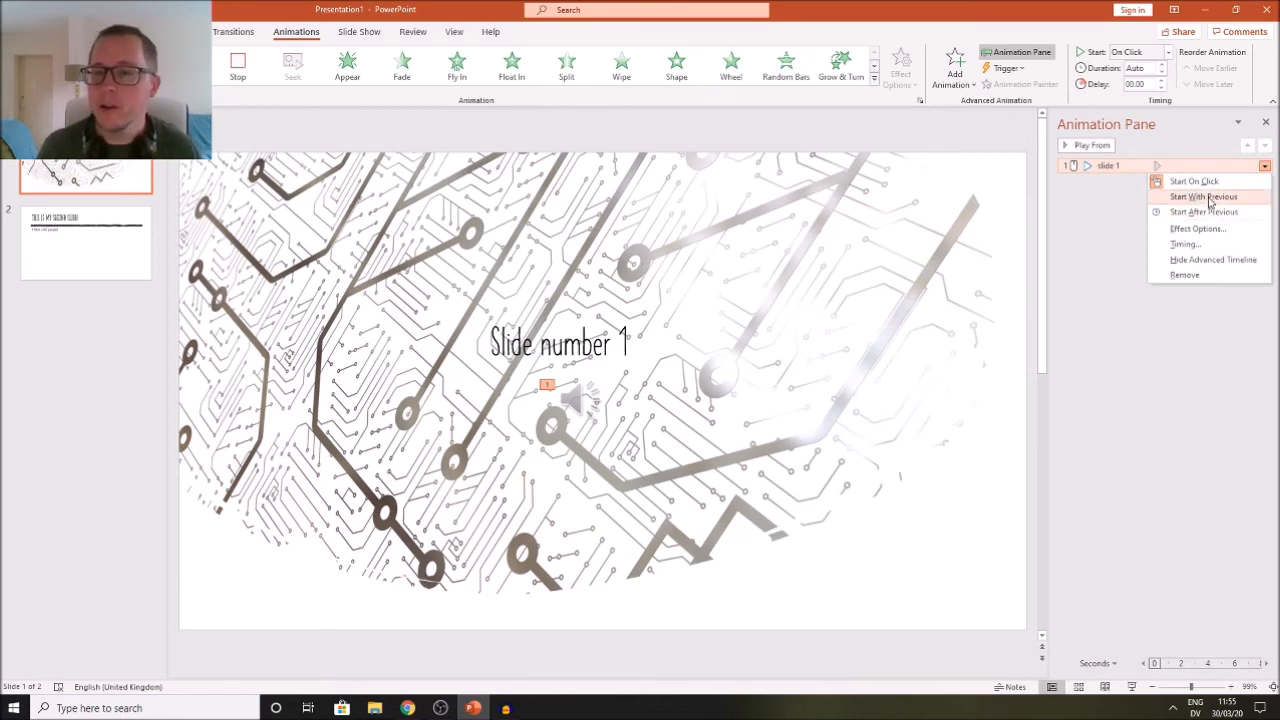
click(1208, 211)
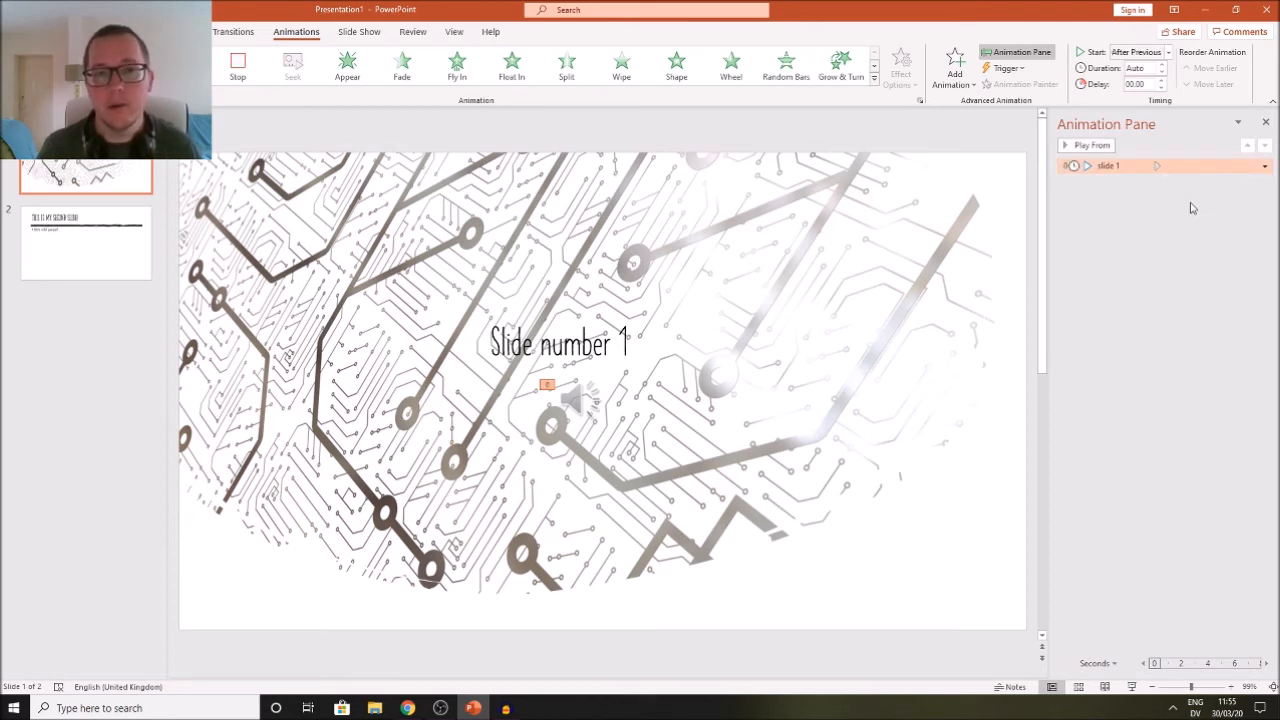
Open the animation options of the "slide 1" audio again
click(1265, 166)
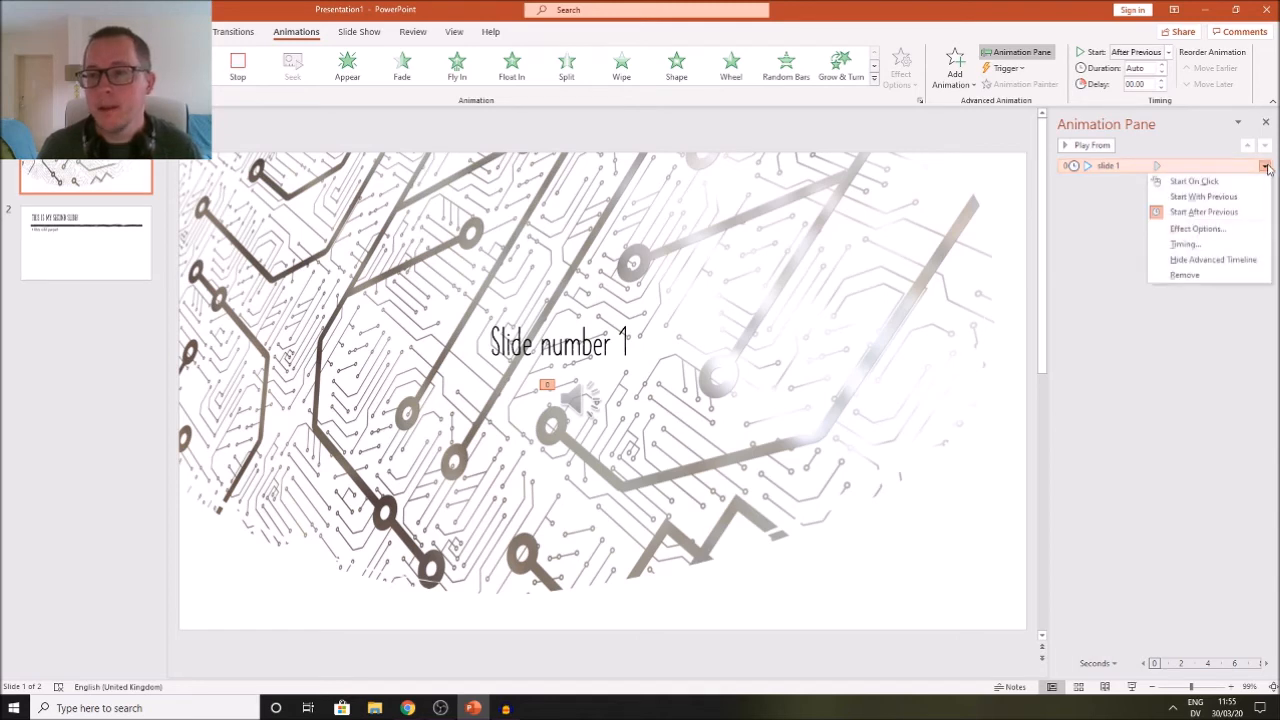